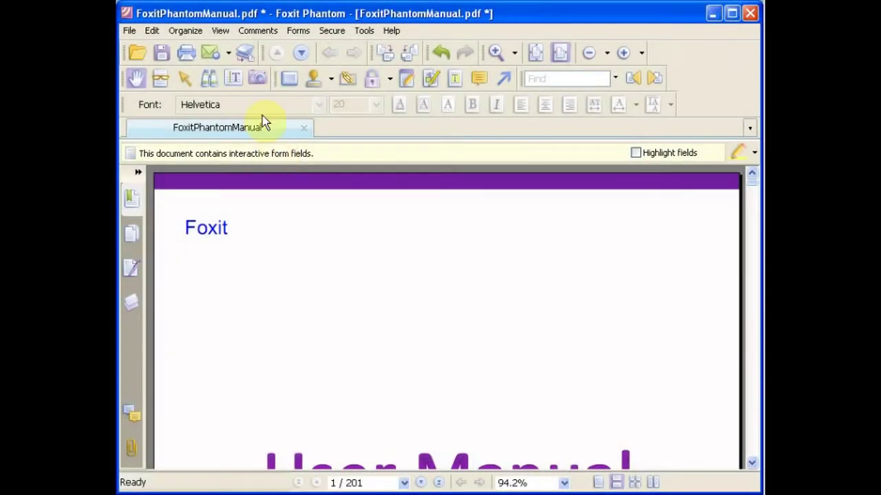
Open the Organize menu for FoxitPhantomManual.pdf.
left_click(186, 31)
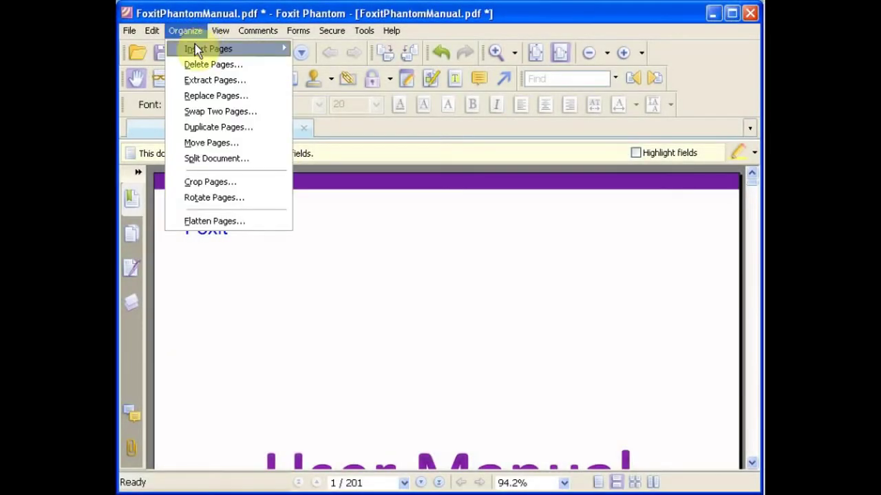
Insert a blank page after the manual's cover page.
mouse_move(195, 48)
left_click(301, 79)
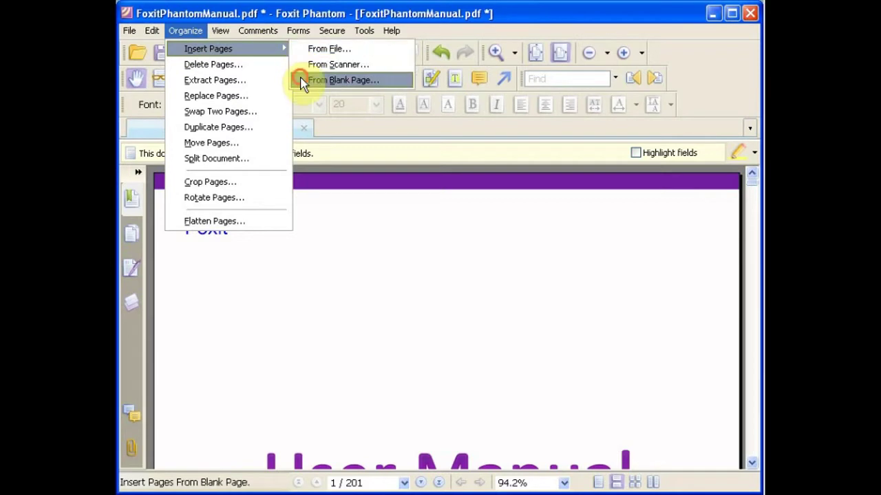
left_click(415, 327)
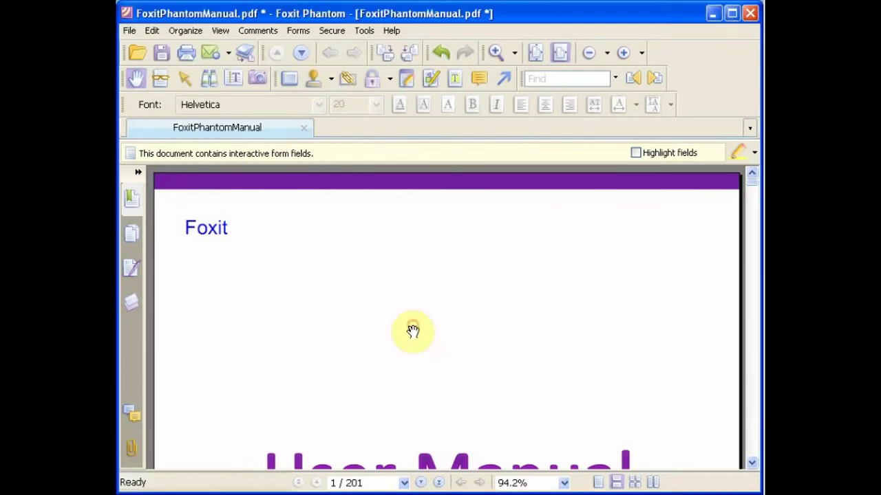
scroll(415, 323, "down", 5)
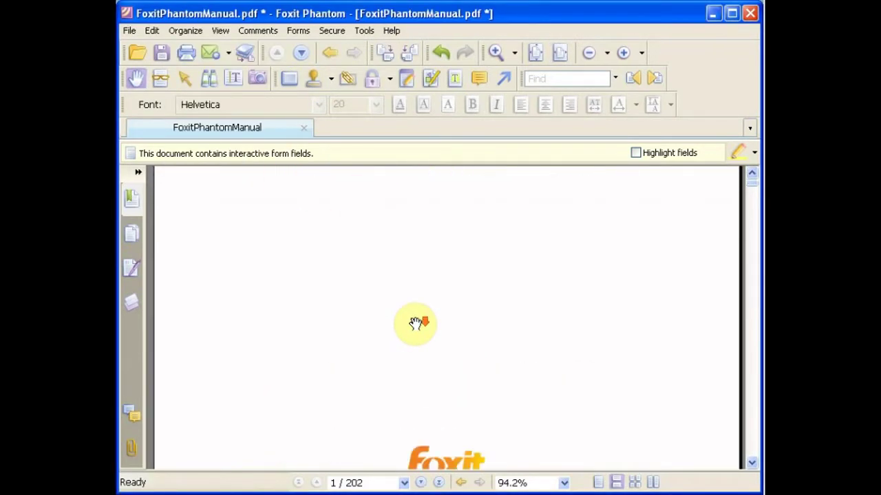
scroll(415, 323, "down", 5)
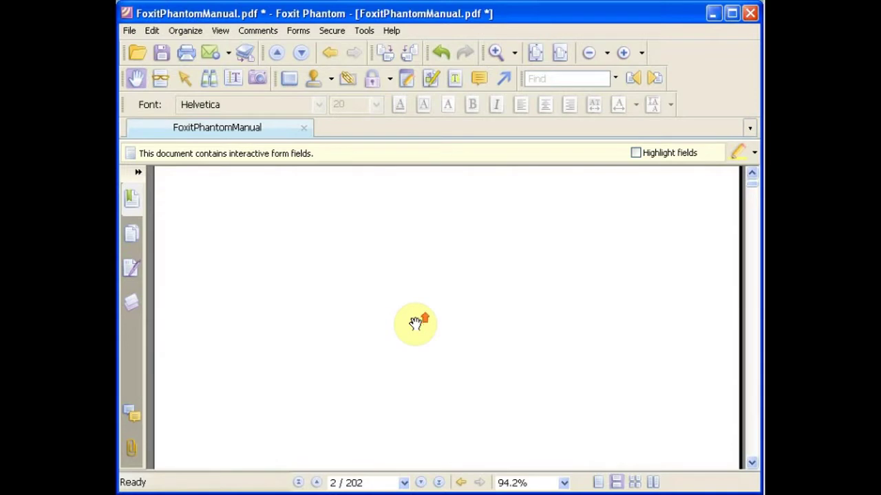
scroll(415, 323, "up", 2)
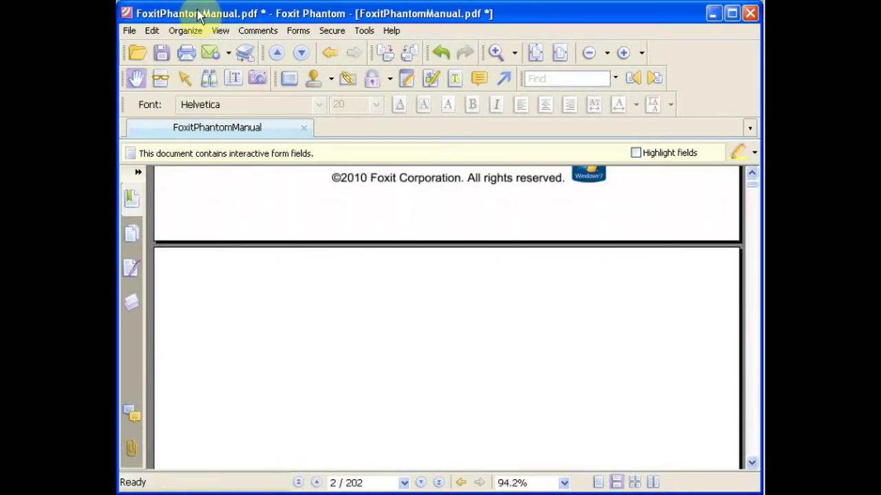
Delete the blank page 2, bringing the manual back to 201 pages.
left_click(186, 29)
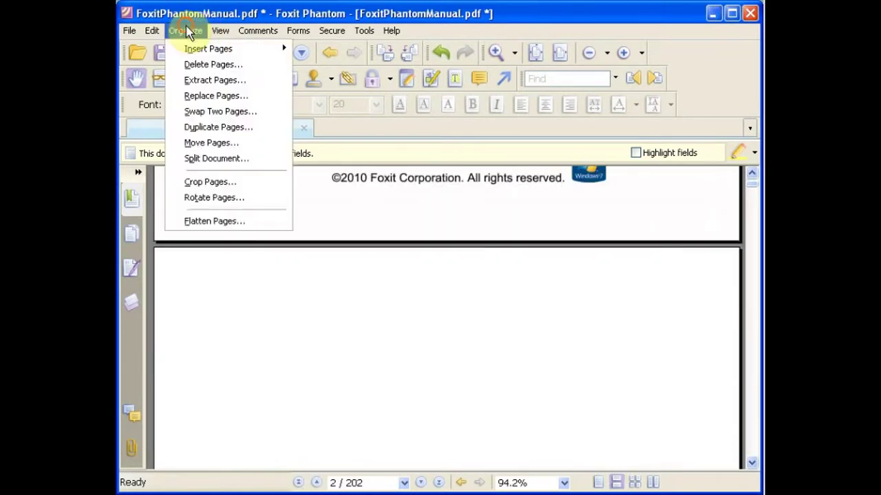
left_click(193, 64)
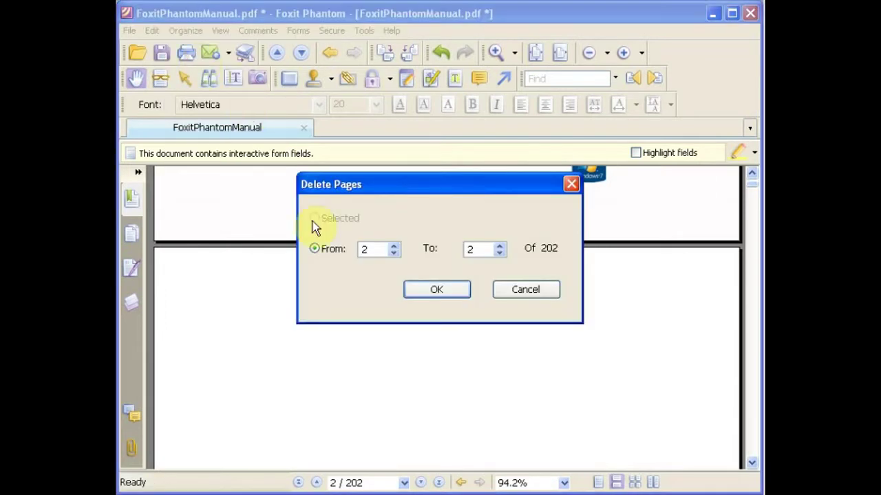
left_click(450, 292)
left_click(425, 277)
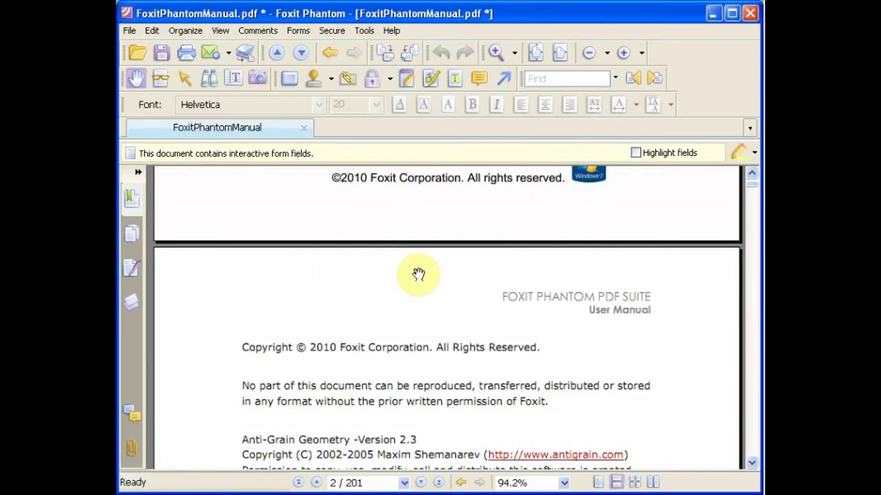
scroll(418, 271, "up", 10)
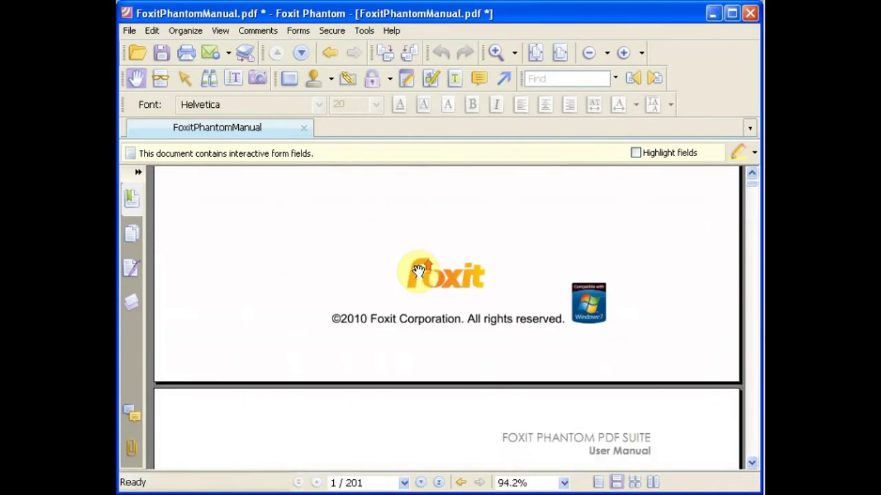
scroll(418, 270, "up", 3)
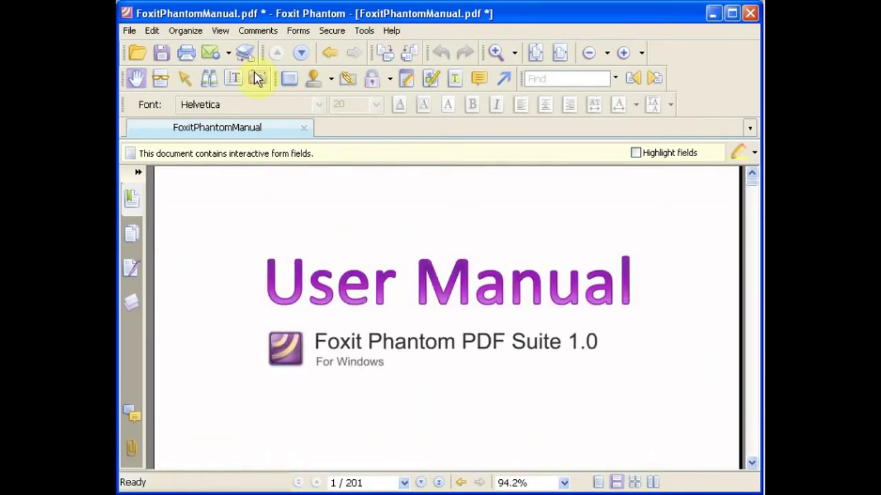
Extract page 1 into 'Extract Pages From FoxitPhantomManual.pdf', then return to the manual.
left_click(186, 31)
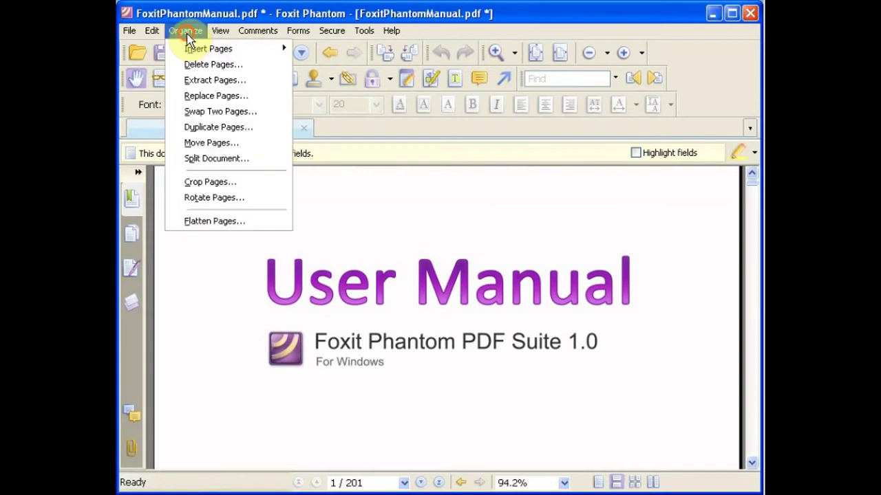
left_click(200, 80)
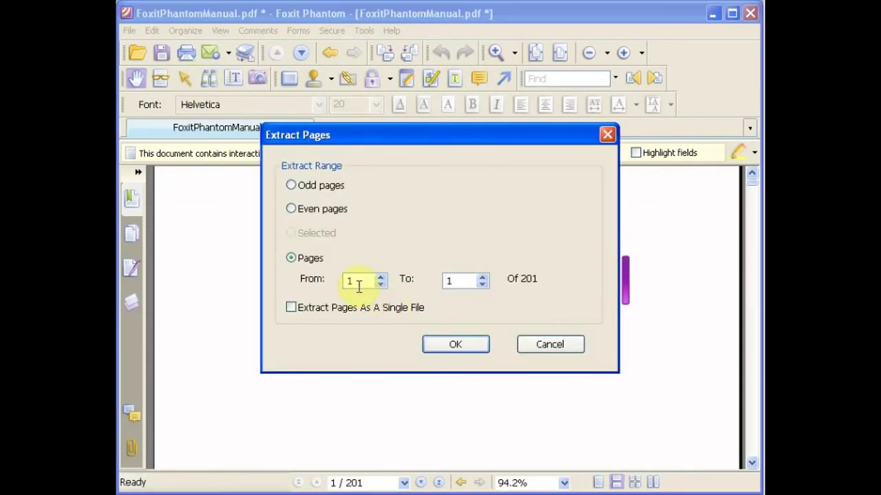
left_click(445, 349)
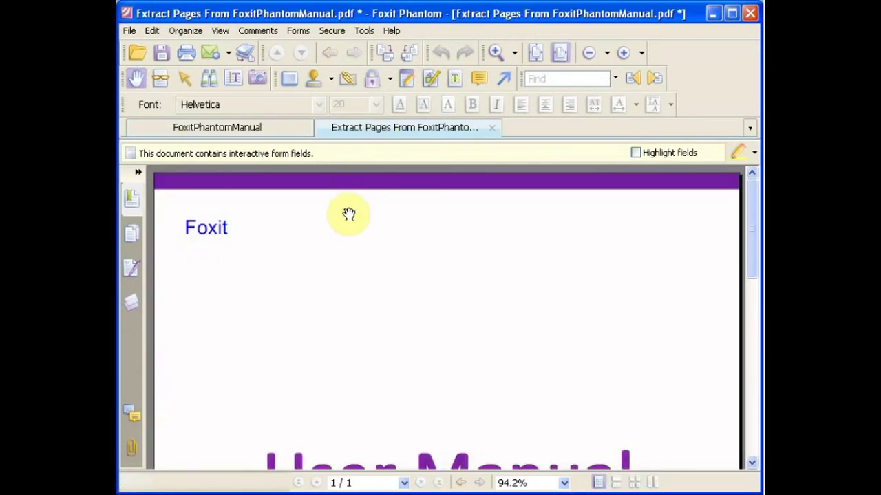
left_click(255, 129)
scroll(274, 182, "up", 3)
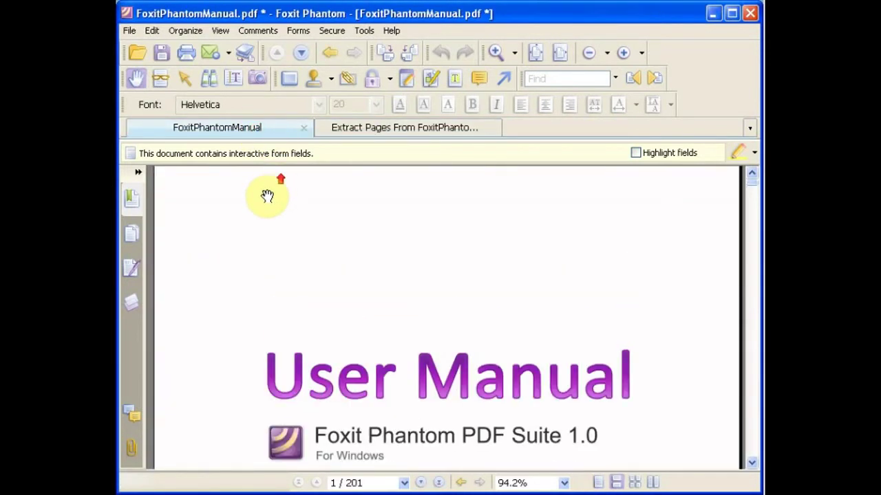
Replace page 2 (range 2 to 2) with the 'Foxit Corporation' page from PDF1.pdf.
left_click(199, 32)
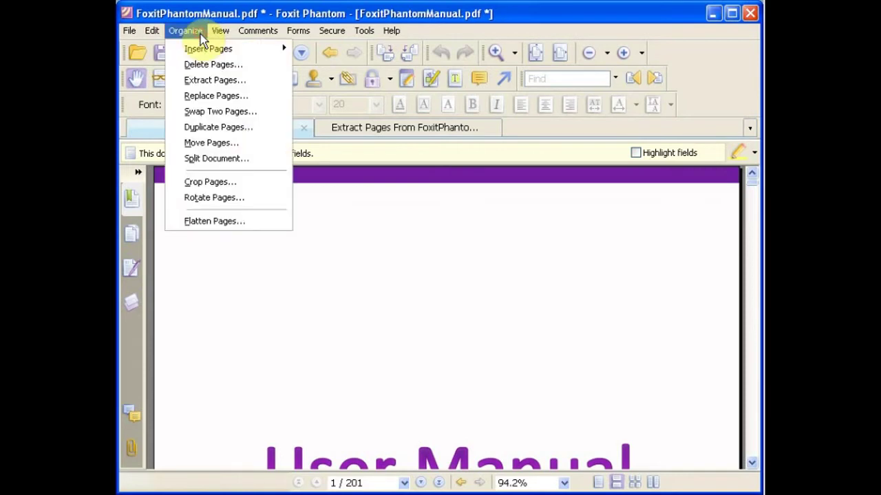
left_click(201, 97)
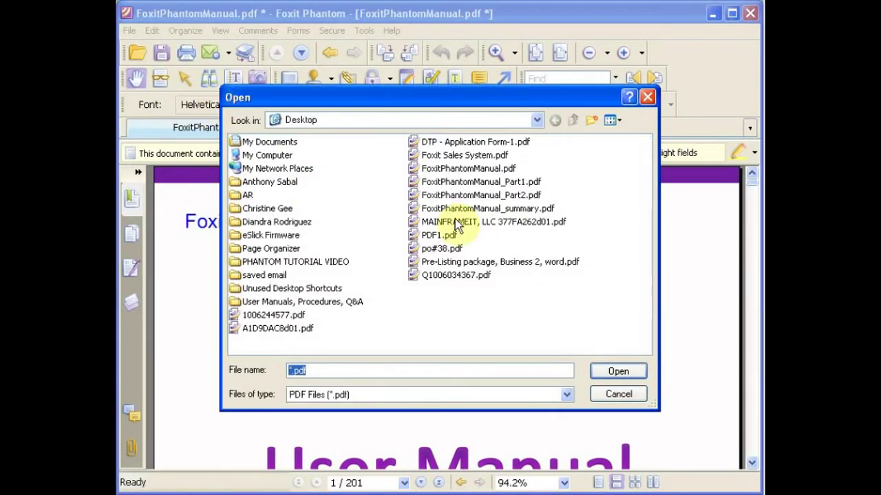
left_click(450, 236)
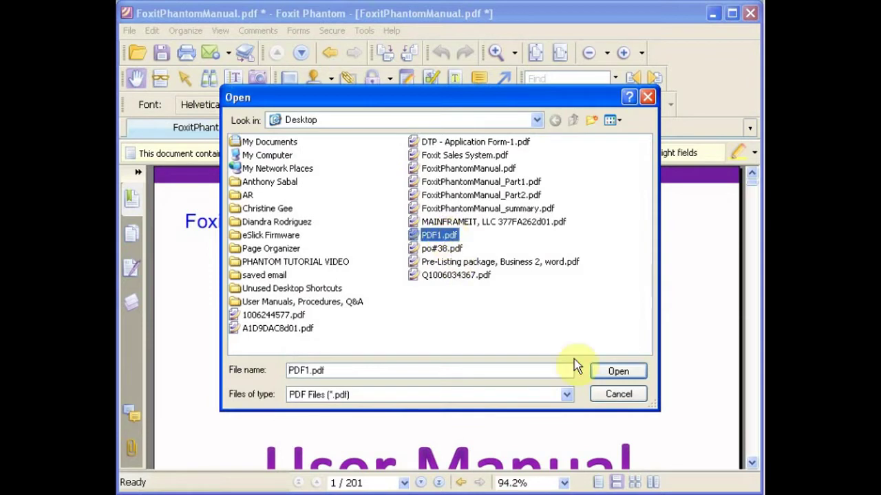
left_click(606, 373)
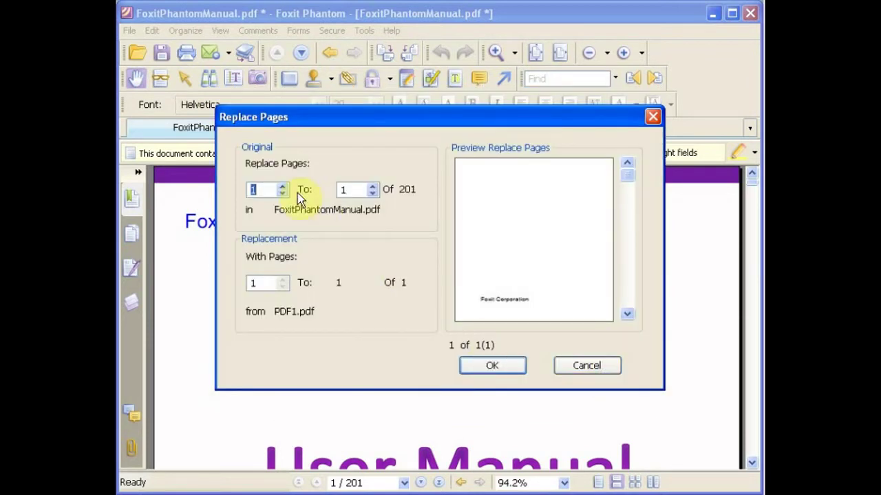
left_click(281, 185)
left_click(373, 186)
left_click(493, 368)
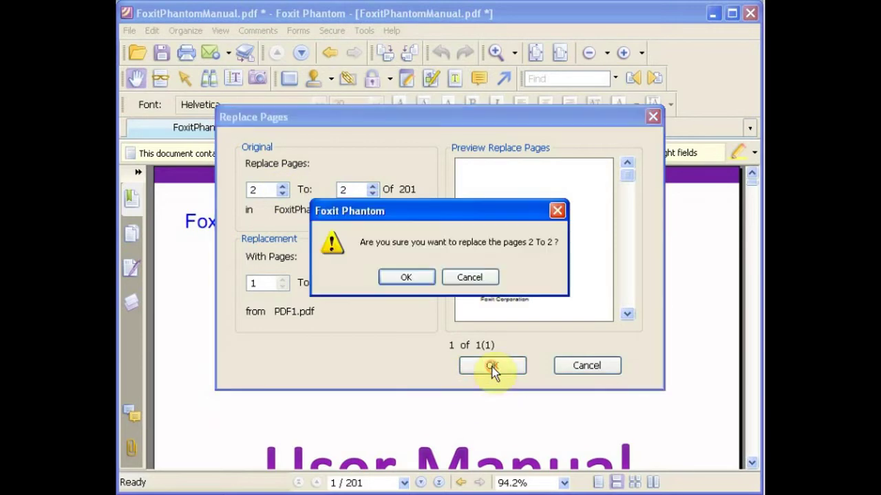
left_click(426, 280)
scroll(430, 296, "down", 15)
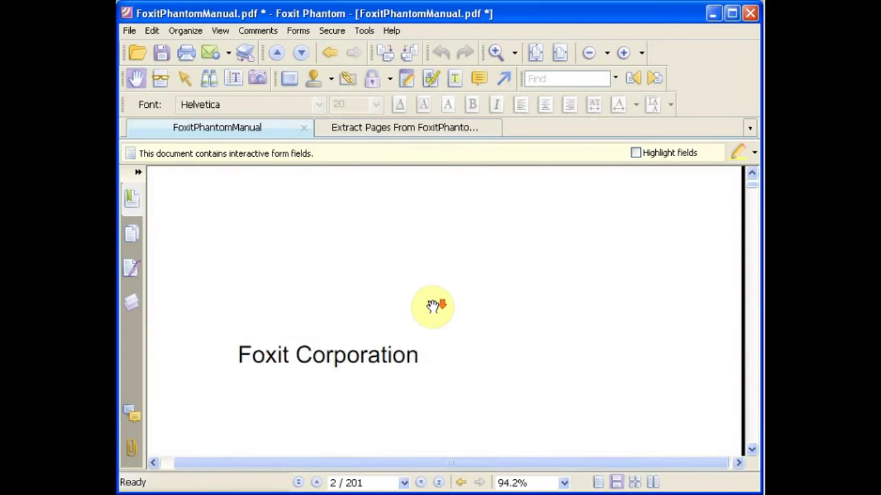
left_click(194, 29)
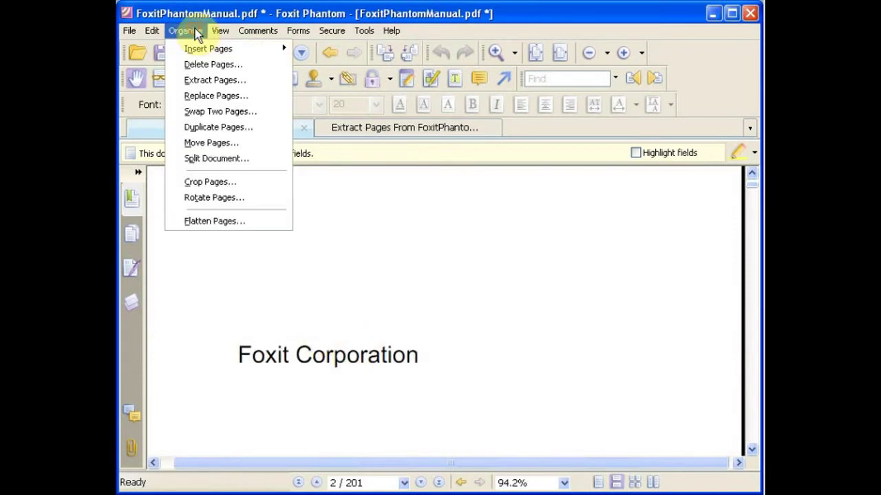
Swap page 1 with page 2, putting the 'Foxit Corporation' page first.
left_click(201, 110)
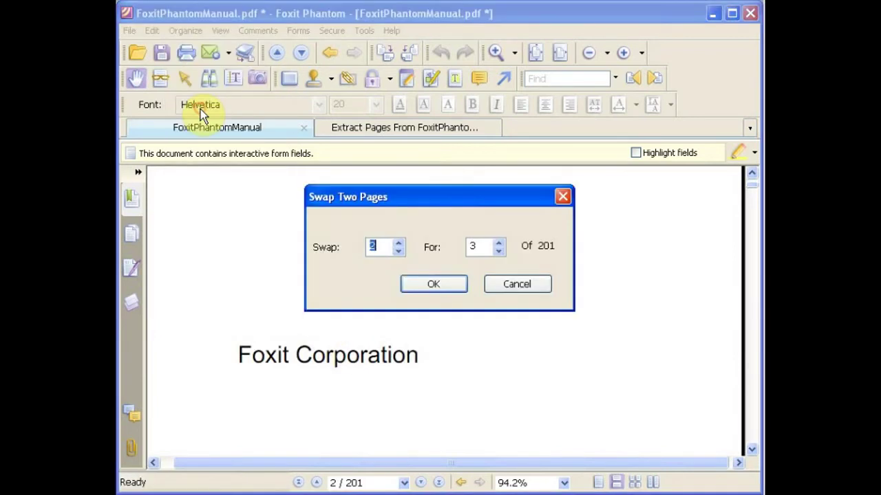
left_click(399, 246)
left_click(395, 252)
left_click(395, 251)
left_click(502, 252)
left_click(449, 286)
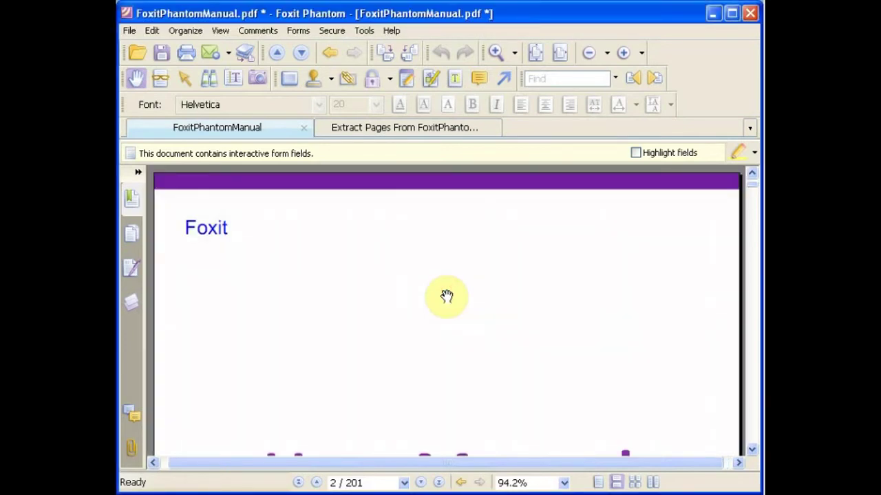
scroll(443, 280, "up", 10)
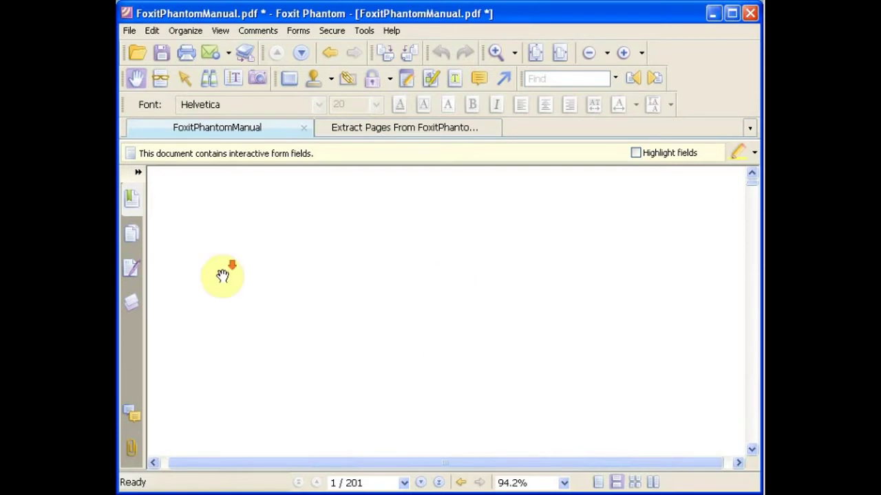
scroll(227, 275, "down", 5)
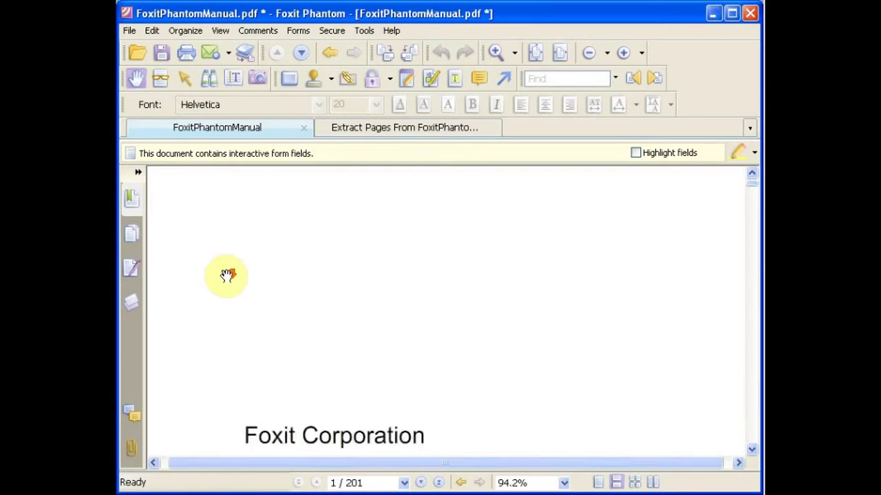
left_click(185, 30)
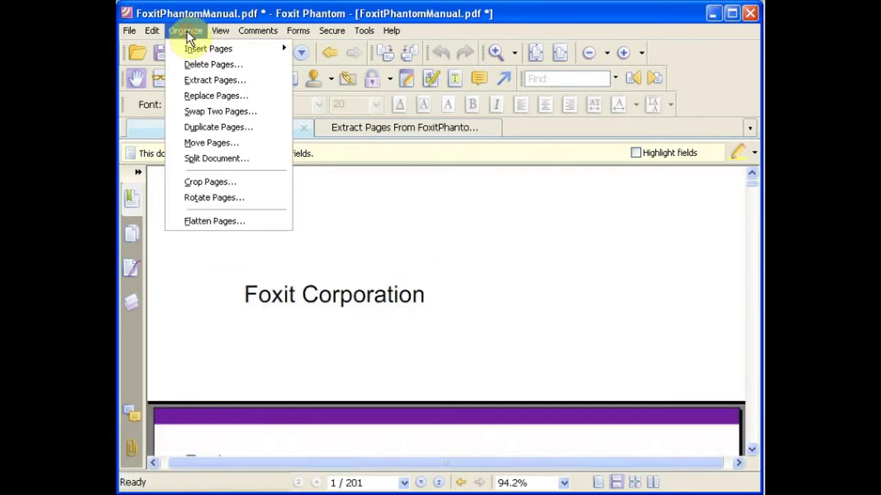
Duplicate page 2, the User Manual cover, placing the copy after page 2 (202 pages).
left_click(200, 127)
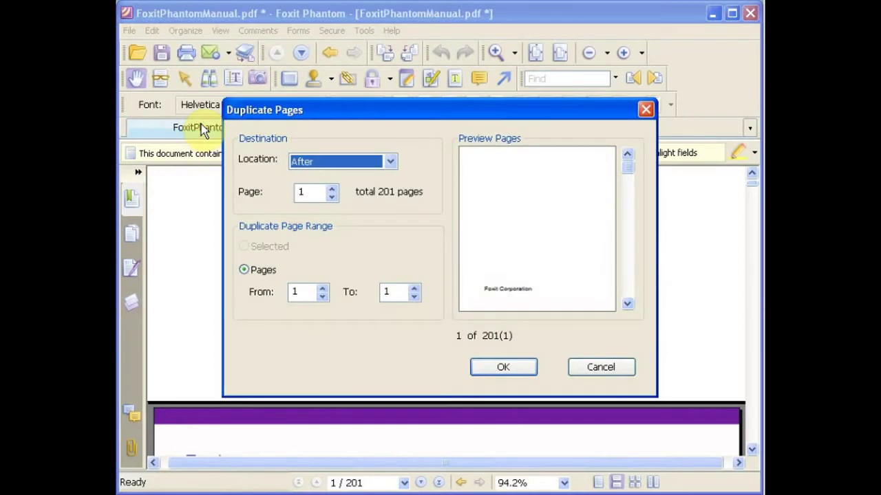
left_click(332, 189)
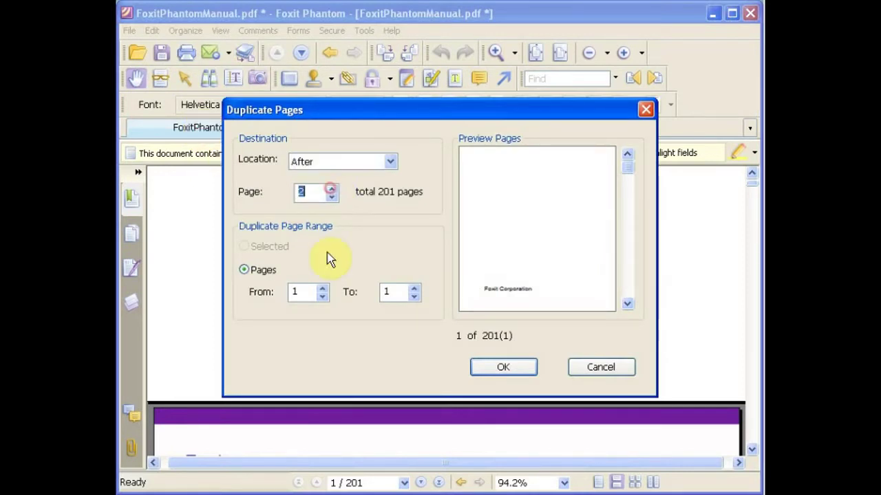
left_click(322, 288)
left_click(415, 287)
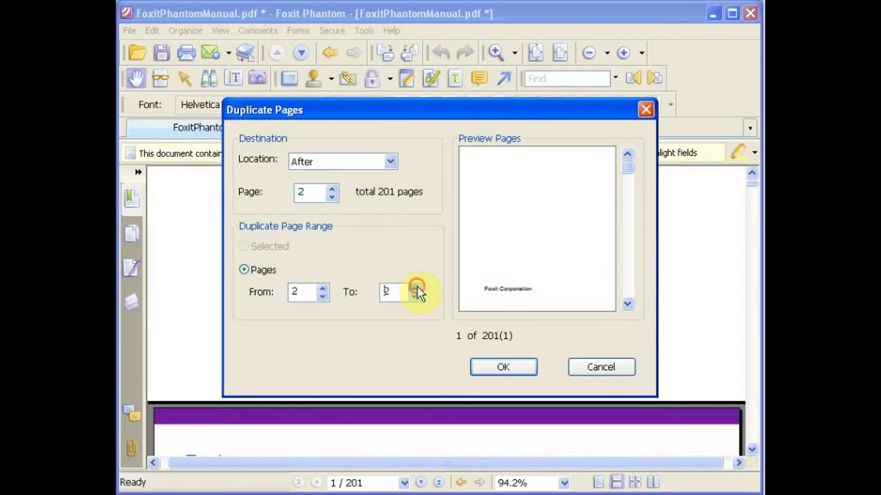
left_click(500, 368)
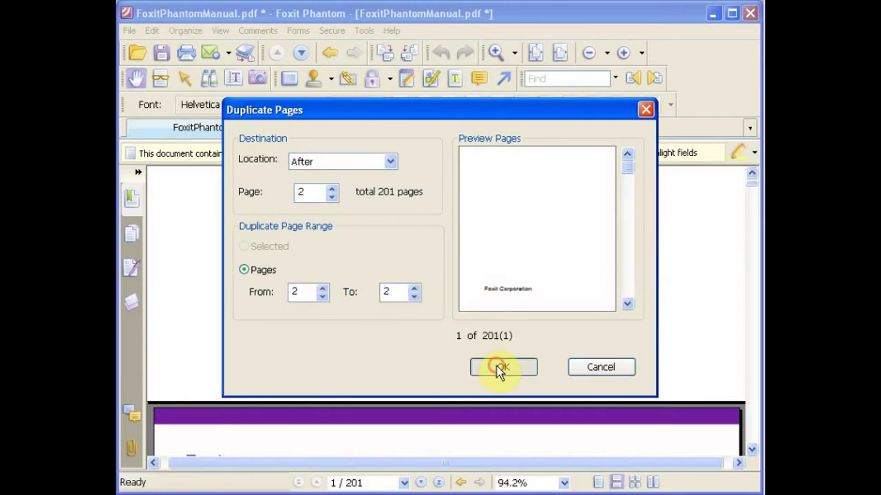
scroll(421, 353, "down", 10)
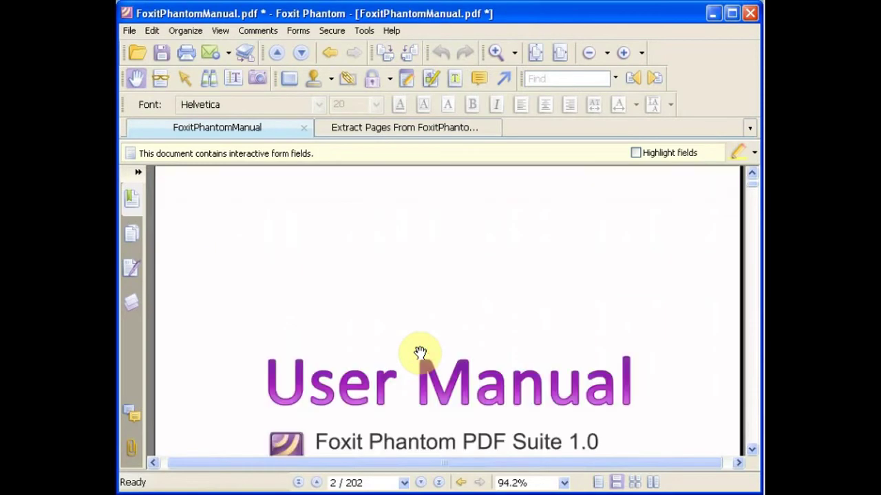
scroll(420, 353, "down", 10)
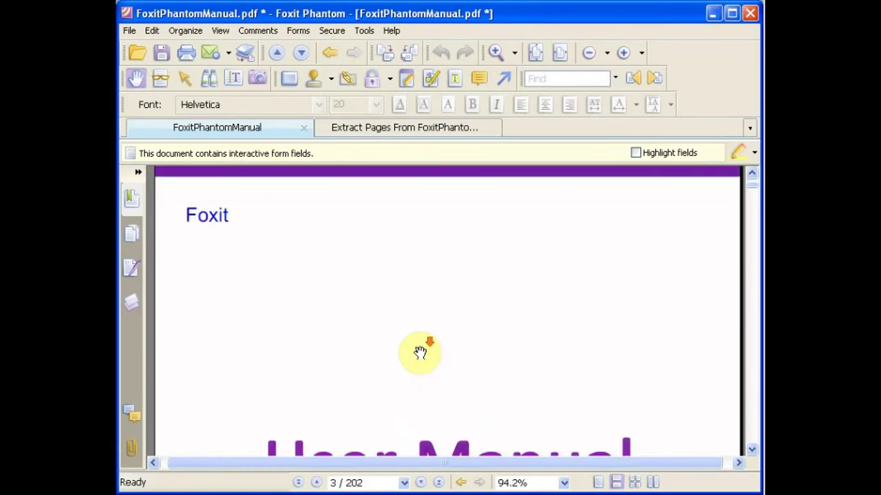
scroll(420, 353, "up", 10)
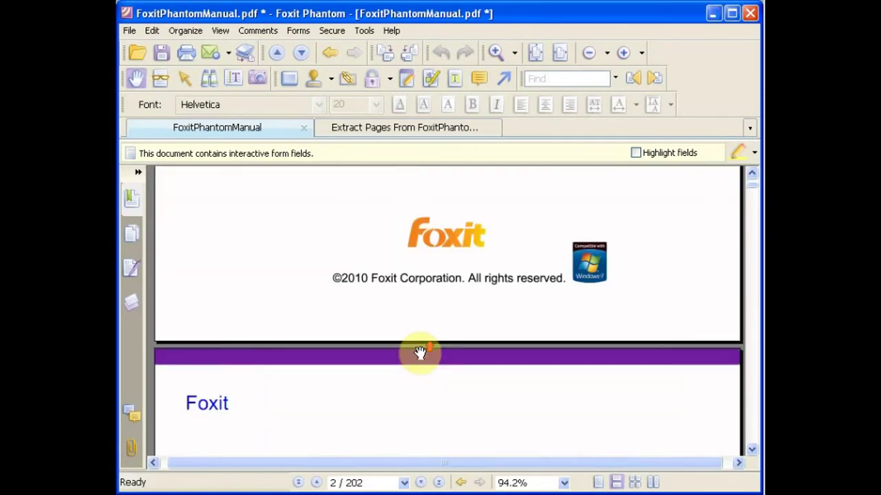
scroll(421, 353, "up", 8)
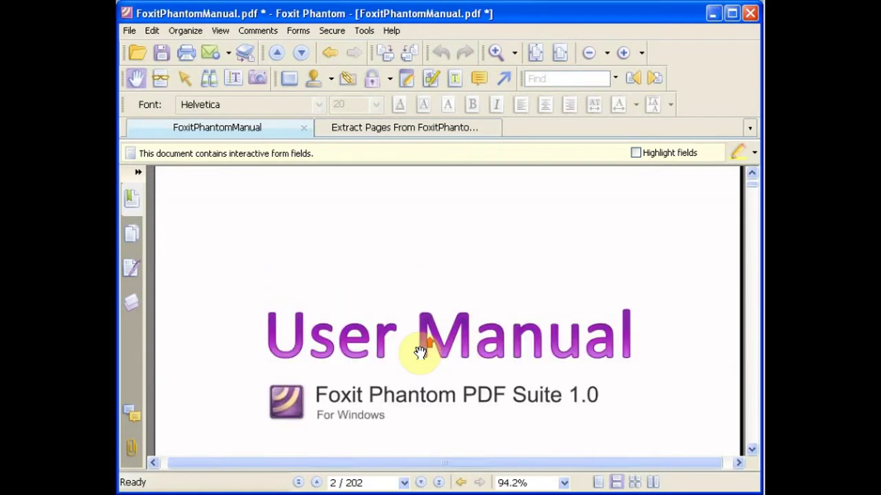
Move page 1 (range 1 to 1) to after page 2, so the User Manual cover leads.
left_click(187, 33)
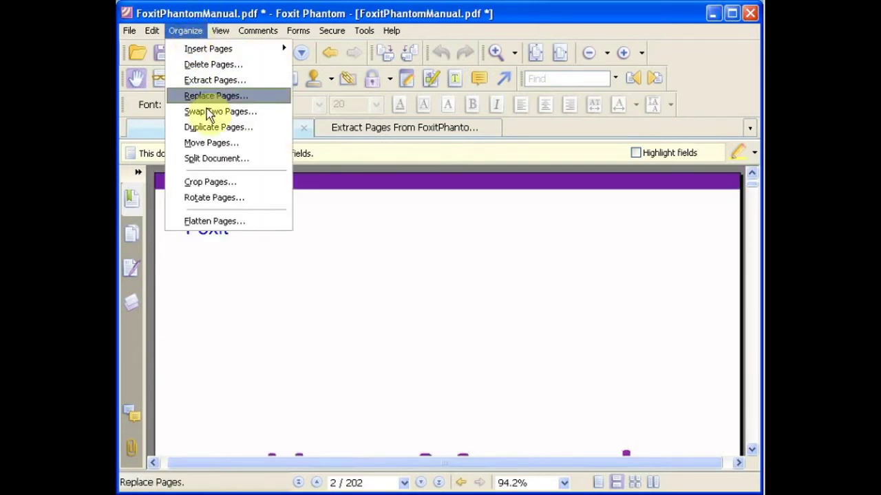
left_click(206, 143)
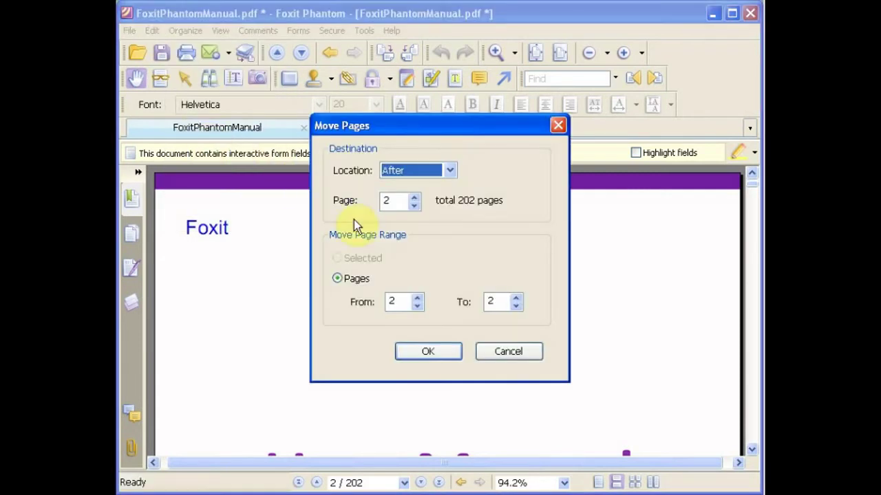
left_click(417, 306)
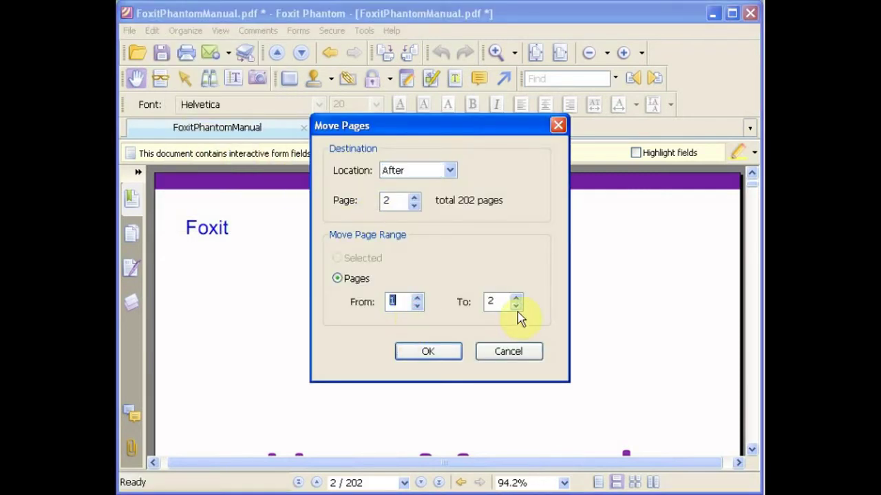
left_click(516, 307)
left_click(434, 352)
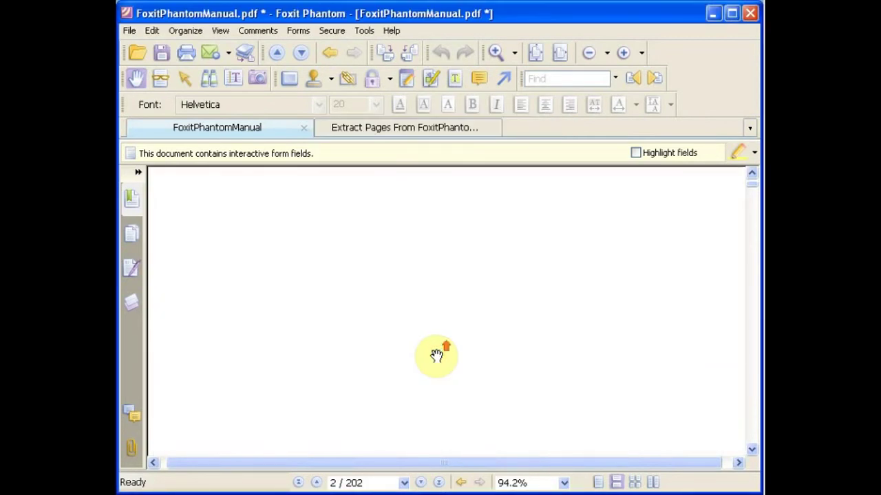
scroll(436, 355, "up", 10)
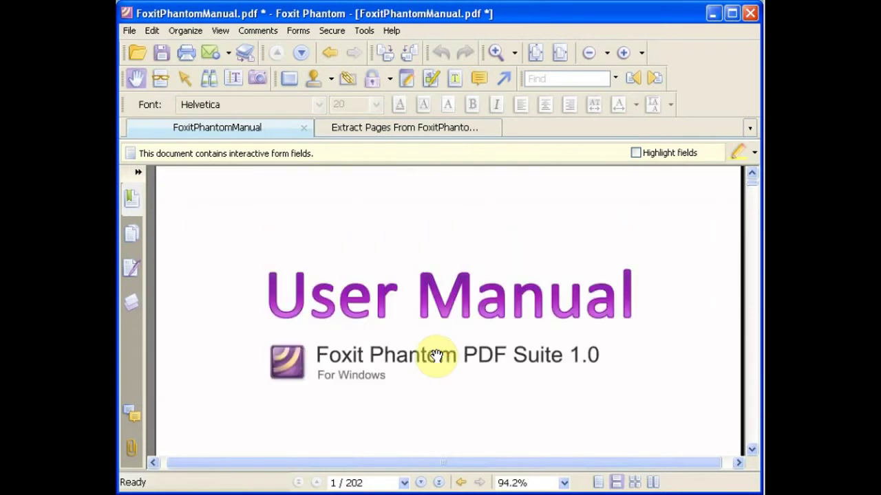
scroll(437, 355, "up", 4)
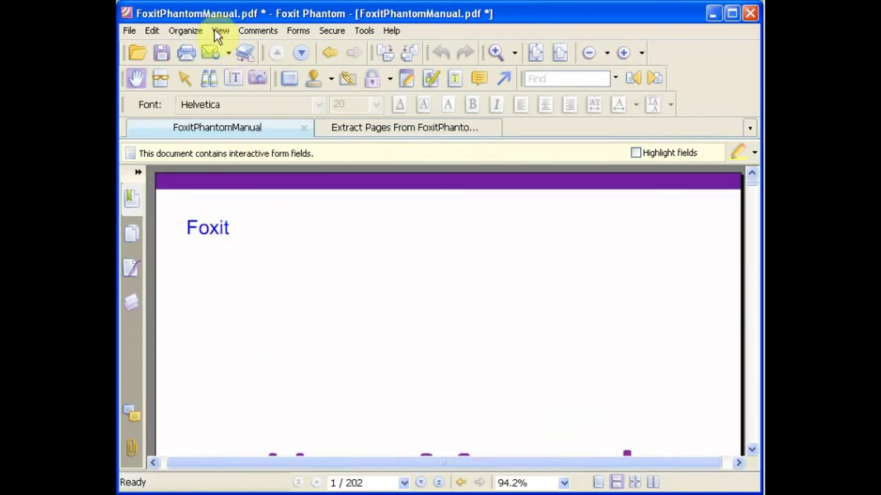
Split the manual into FoxitPhantomManual_Part1.pdf and Part2.pdf, then switch back to the original.
left_click(183, 29)
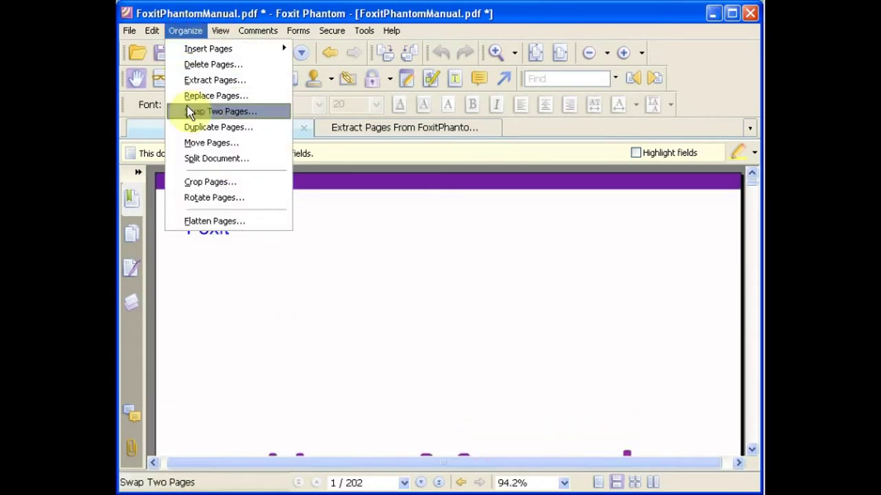
left_click(201, 158)
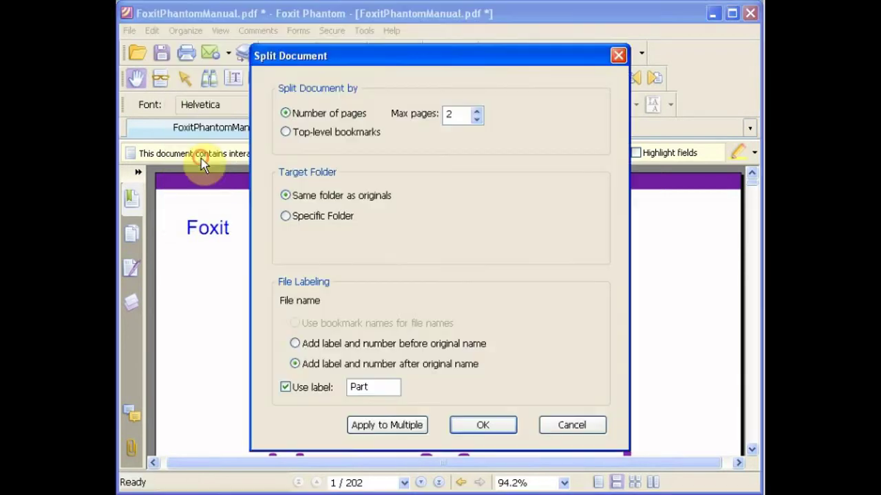
double_click(450, 114)
type("101")
left_click(482, 427)
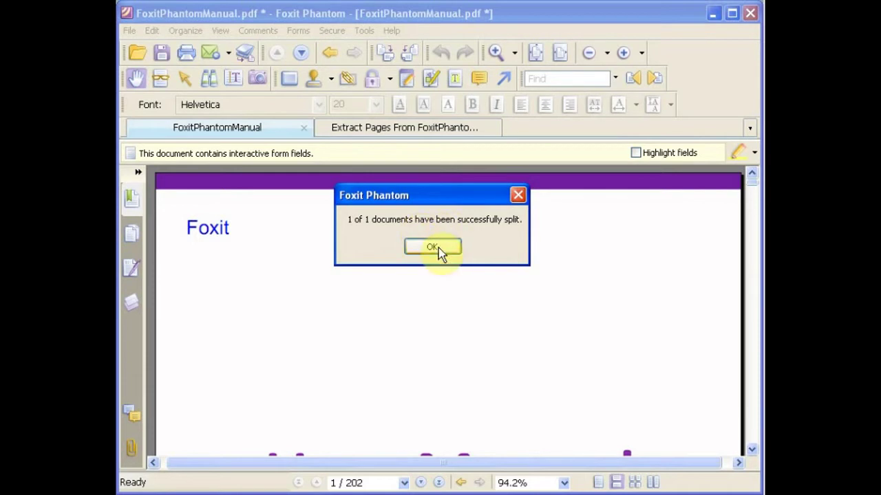
left_click(434, 247)
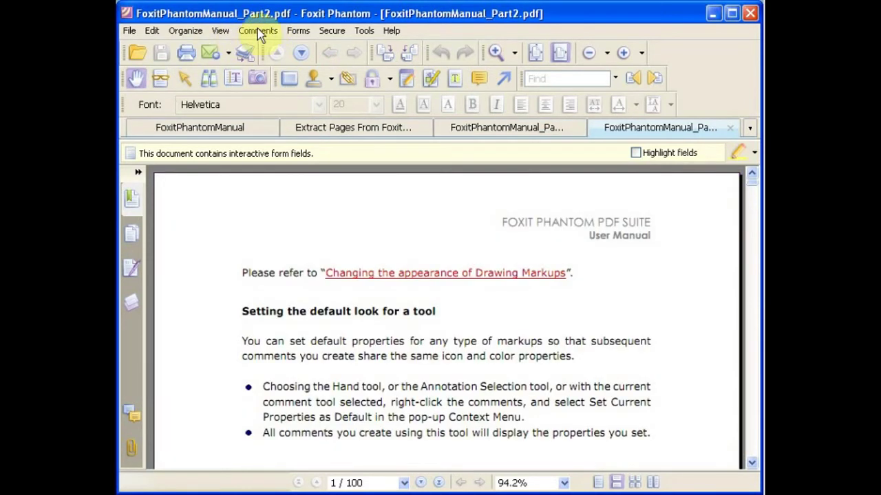
left_click(199, 131)
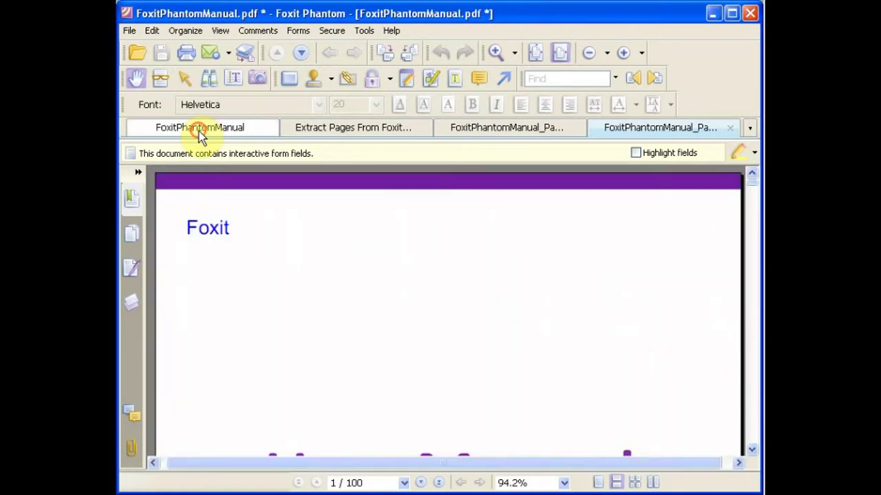
left_click(196, 34)
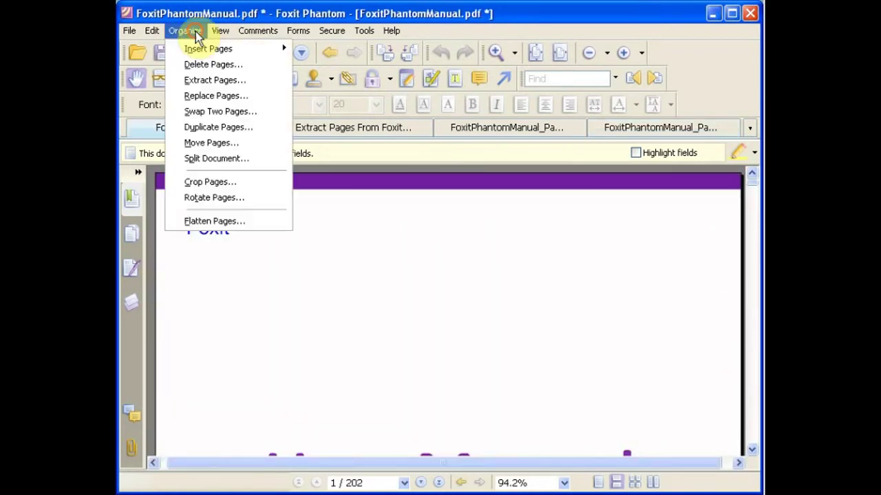
Crop 0.30 in off the top of page 1.
left_click(191, 181)
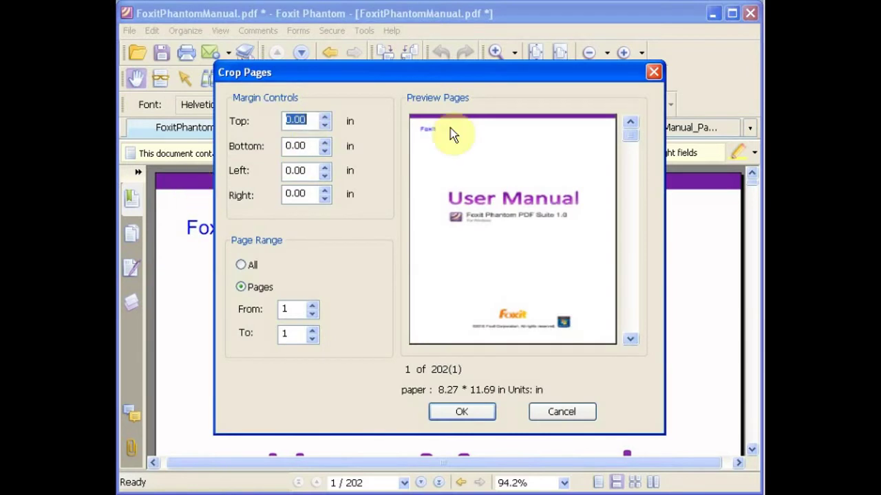
left_click(324, 117)
left_click(325, 117)
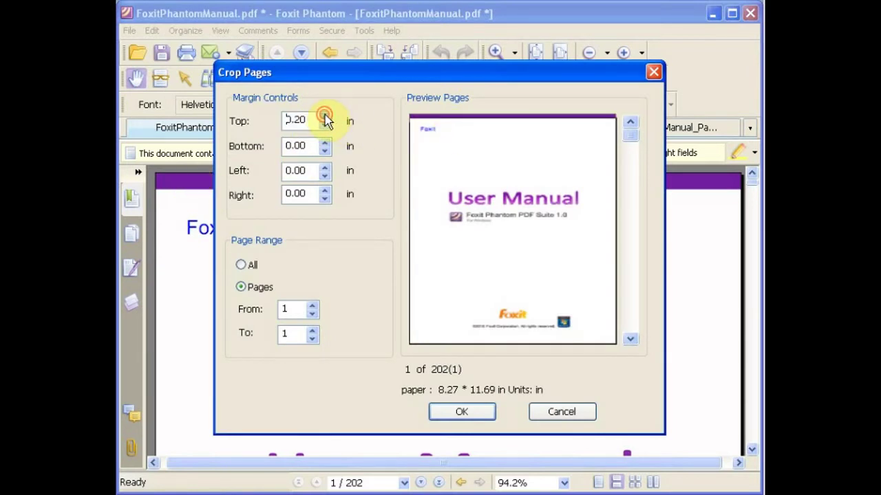
left_click(325, 117)
left_click(461, 411)
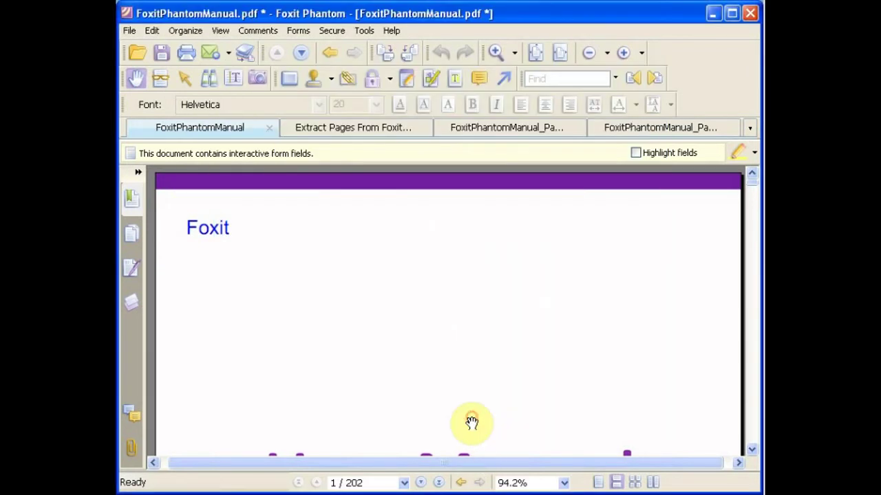
Rotate page 1 by 180 degrees and check the upside-down annotation's note.
left_click(186, 31)
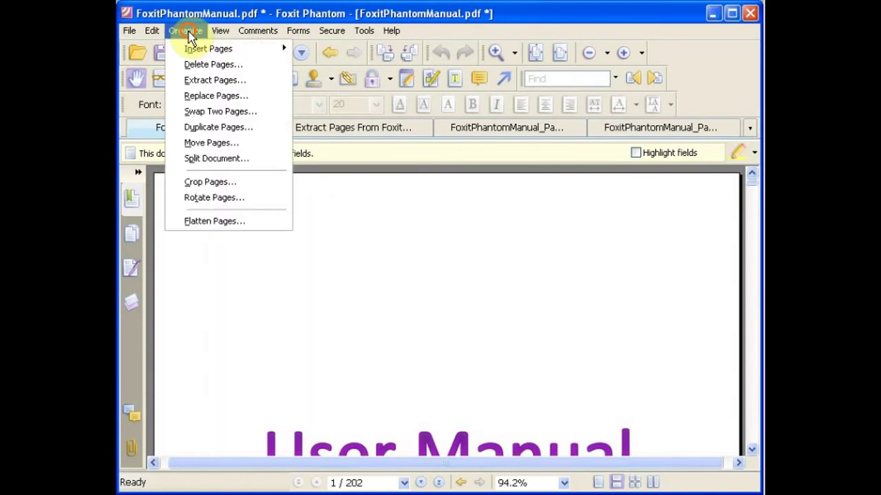
left_click(192, 196)
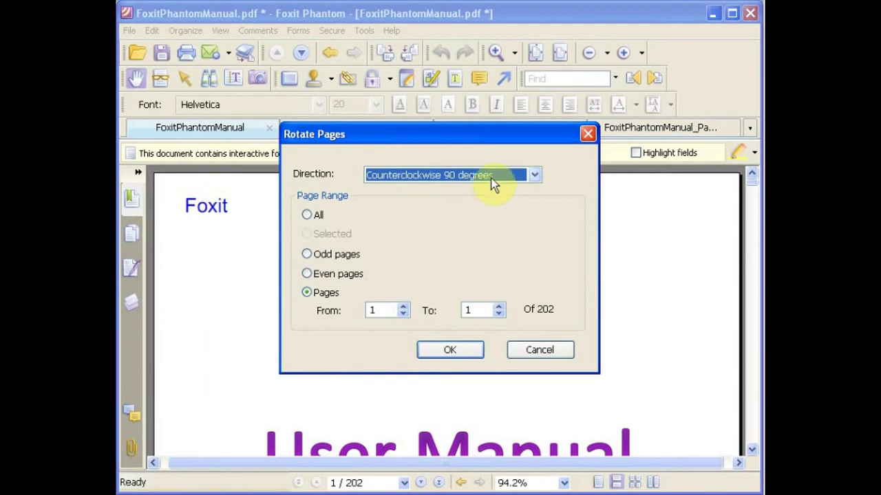
left_click(492, 181)
left_click(443, 210)
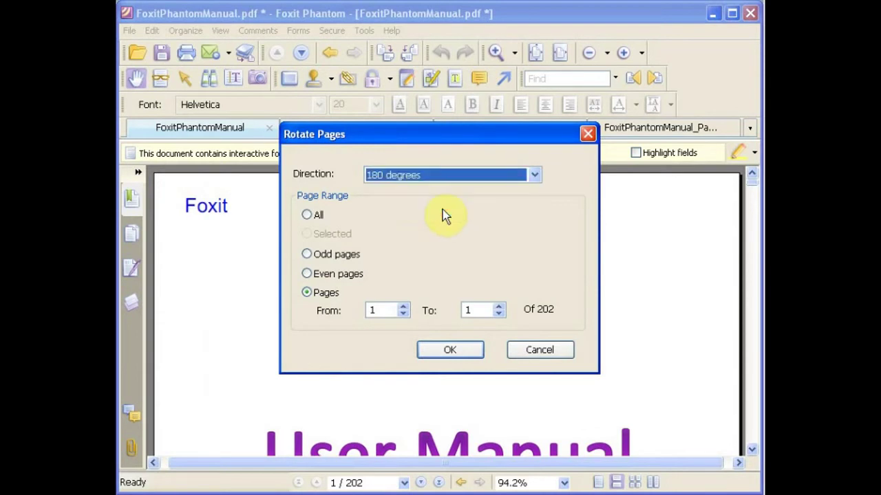
left_click(438, 352)
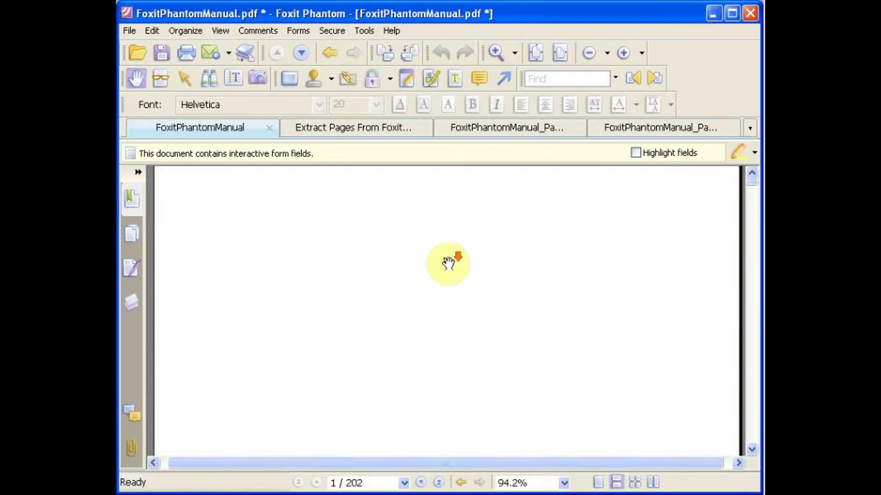
scroll(487, 273, "down", 5)
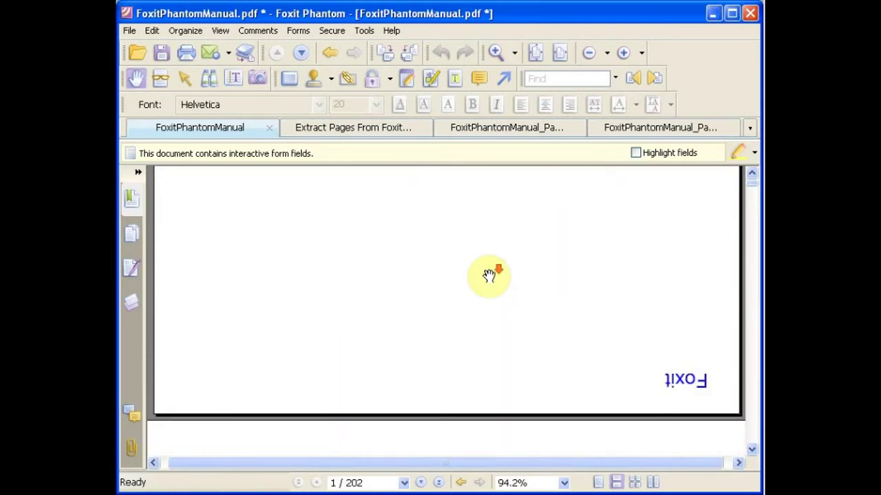
double_click(682, 378)
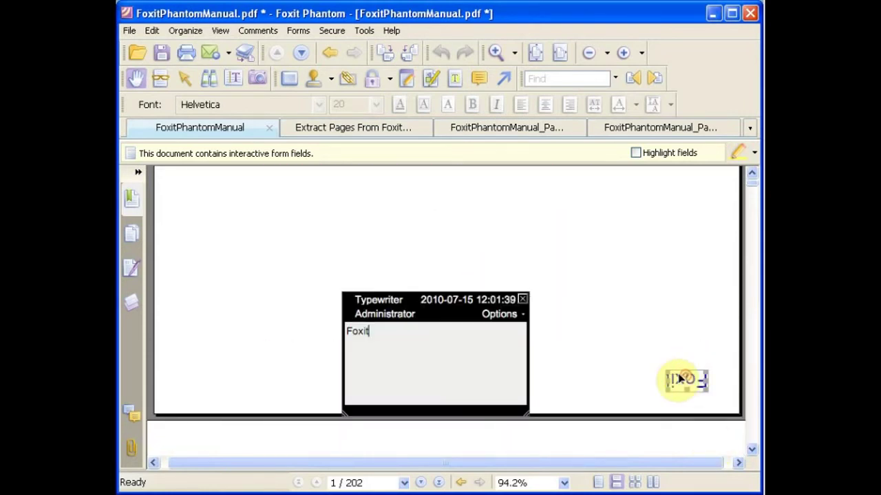
left_click(522, 301)
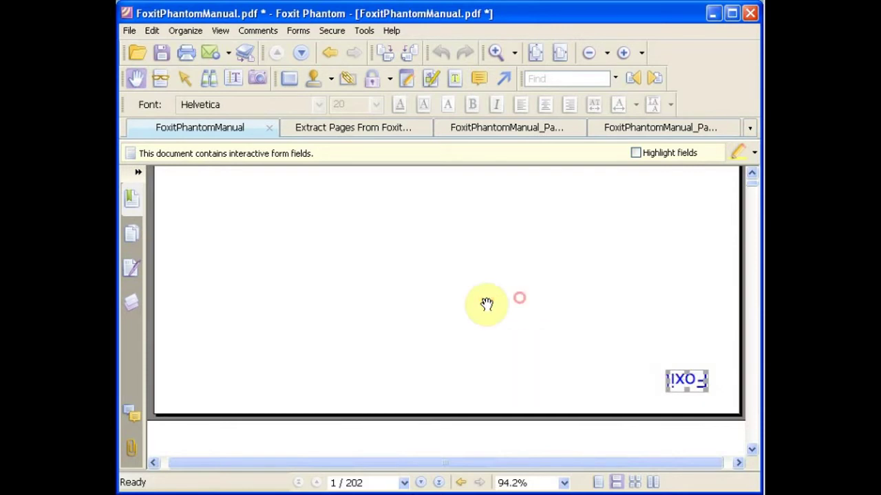
Flatten all pages of the manual with the All Pages option.
left_click(175, 28)
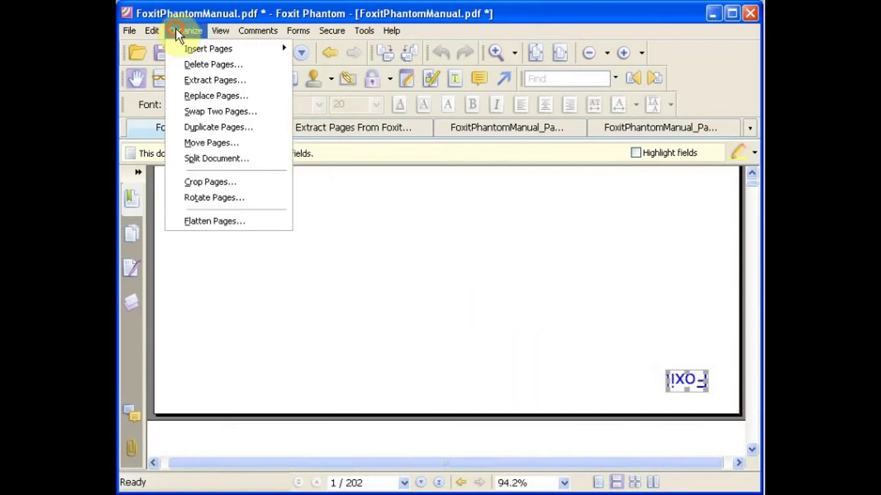
left_click(214, 221)
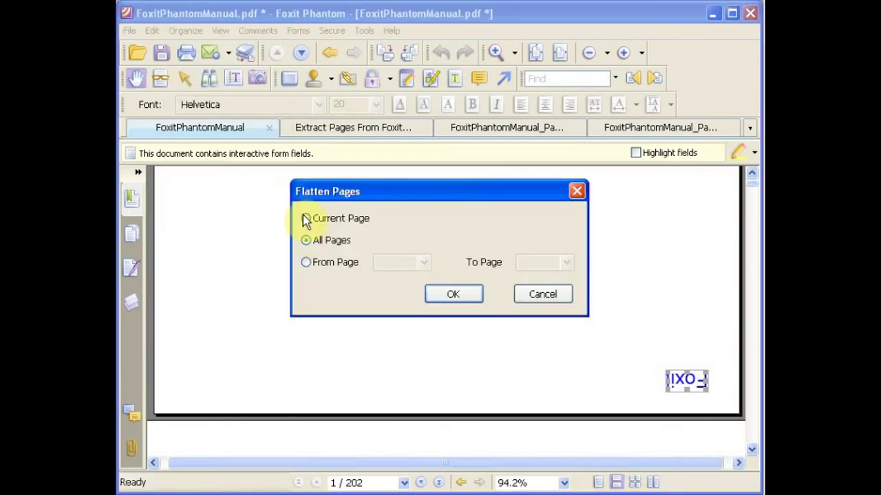
left_click(453, 295)
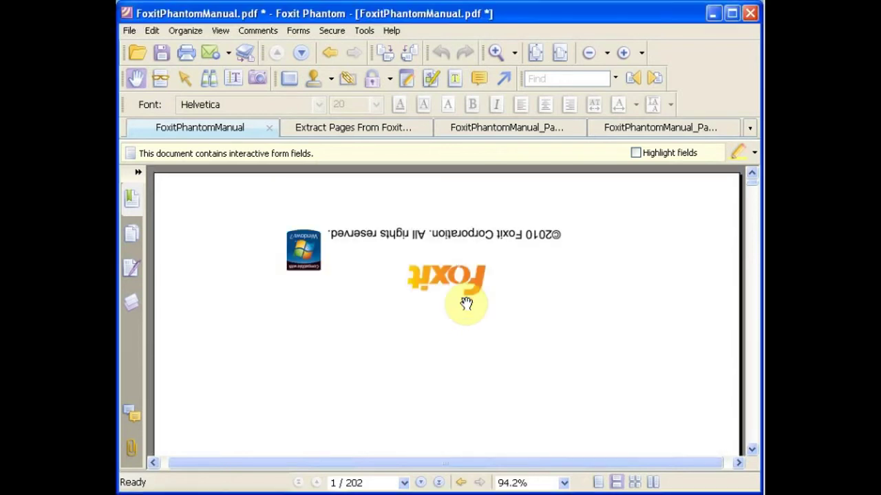
scroll(466, 275, "down", 10)
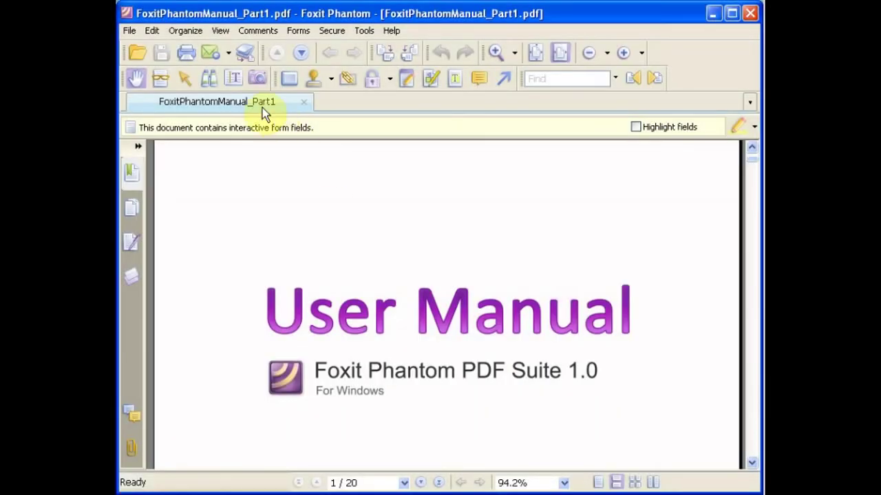
Try selecting the title-page text of FoxitPhantomManual_Part1 with Select Text.
left_click(235, 83)
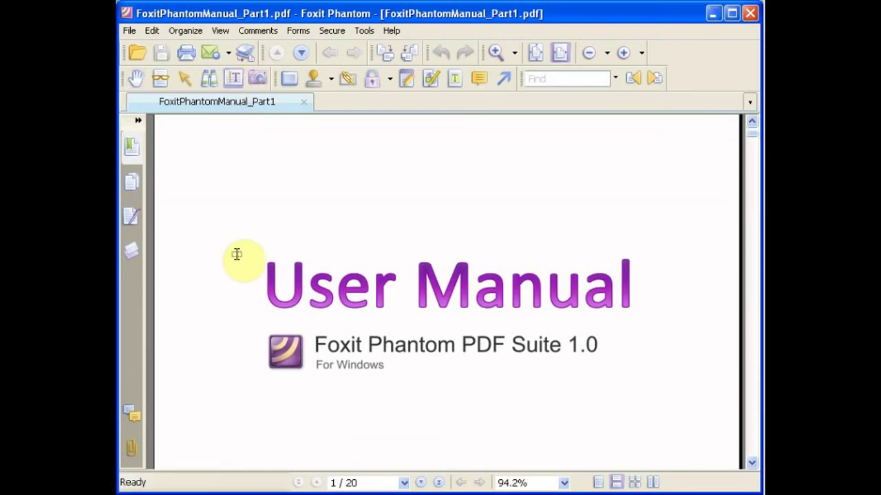
left_click_drag(246, 334, 670, 379)
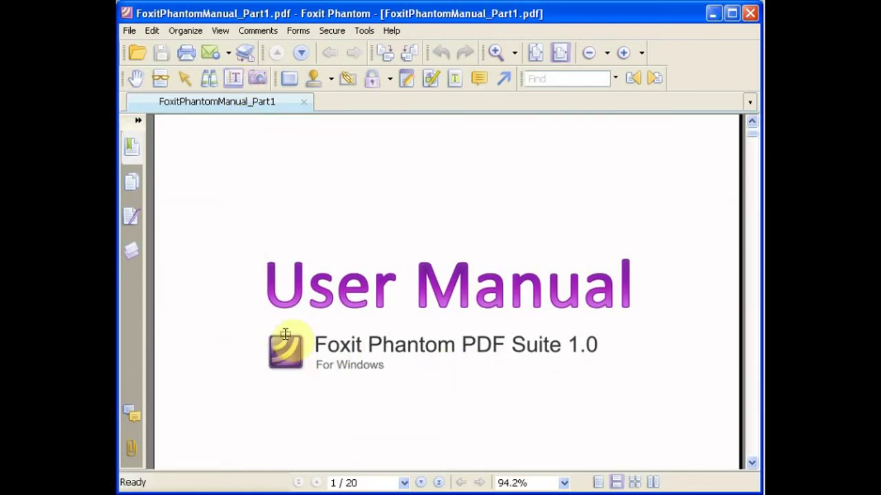
left_click_drag(214, 196, 686, 425)
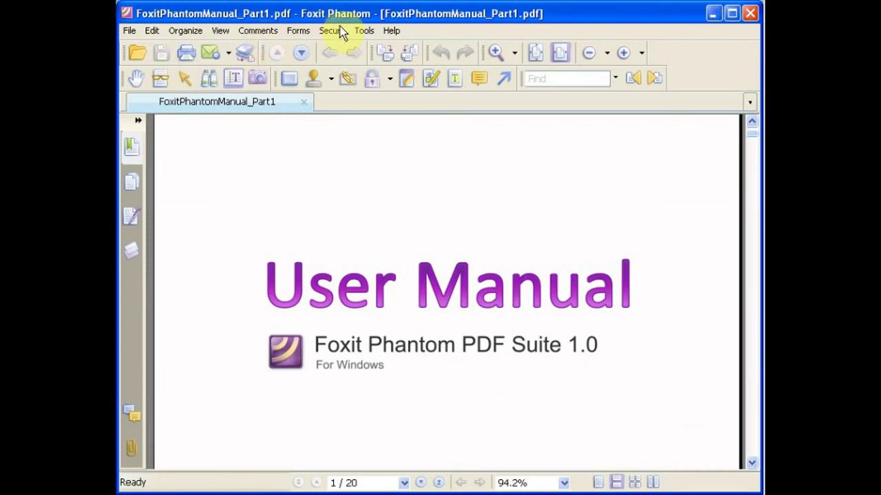
Run OCR on all pages using the Abbyy engine with English.
left_click(363, 30)
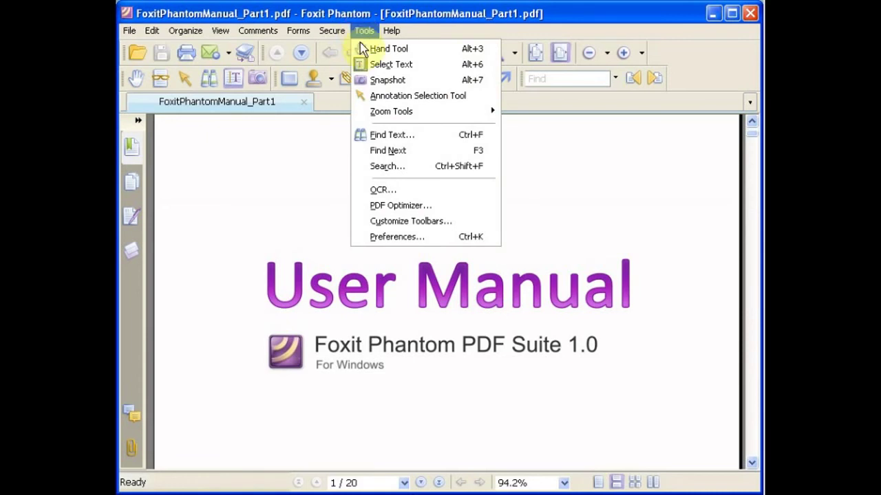
left_click(377, 189)
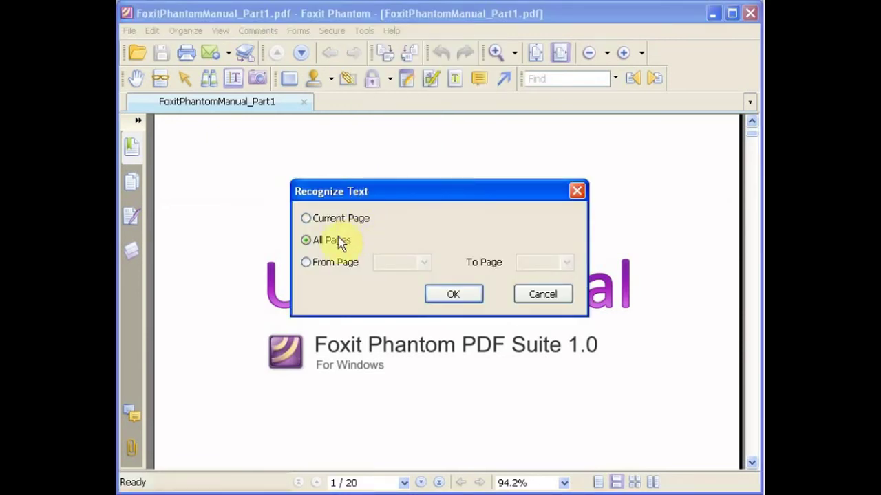
left_click(454, 295)
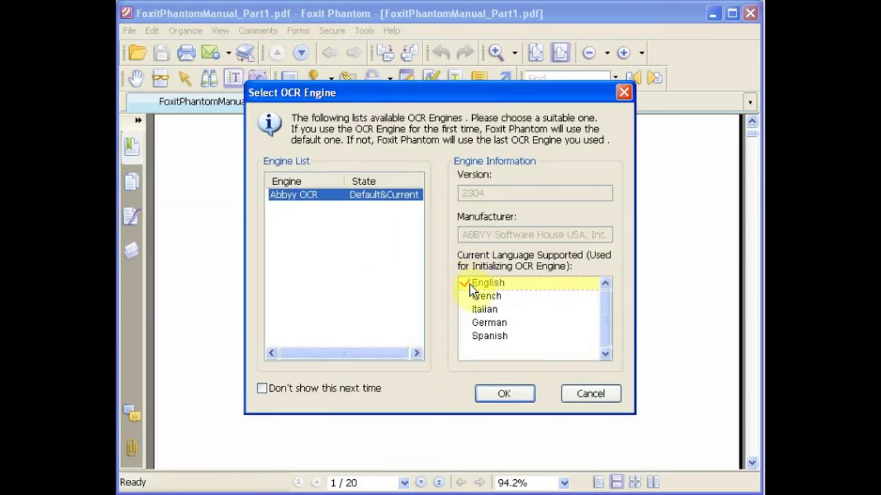
left_click(502, 396)
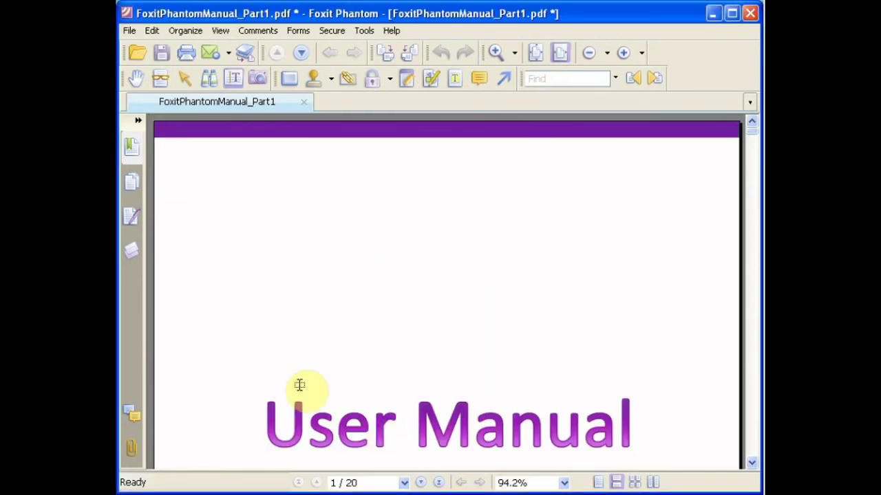
Select the recognized subtitle and the copyright line to verify the OCR text.
scroll(251, 363, "down", 3)
scroll(252, 363, "down", 1)
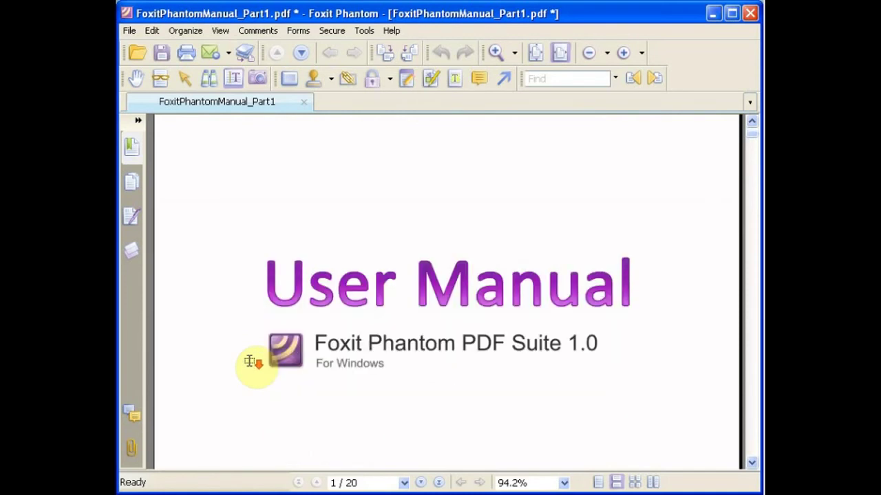
left_click(233, 79)
left_click_drag(254, 330, 663, 385)
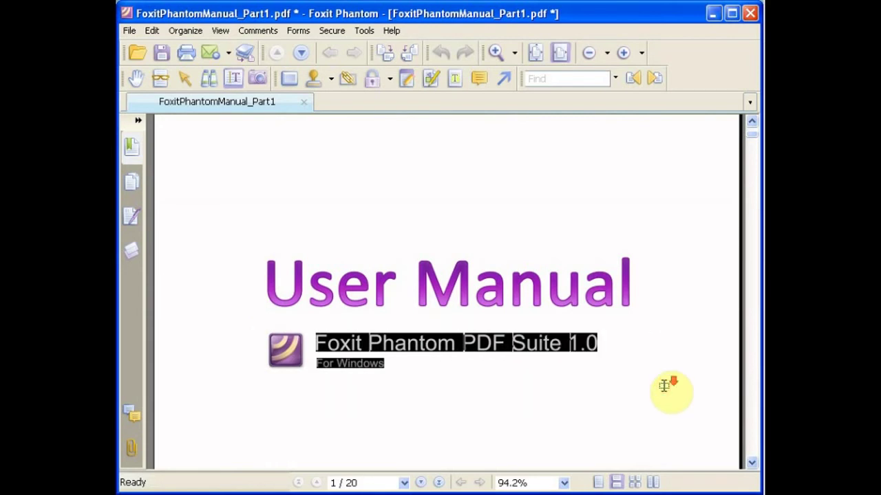
scroll(663, 386, "down", 7)
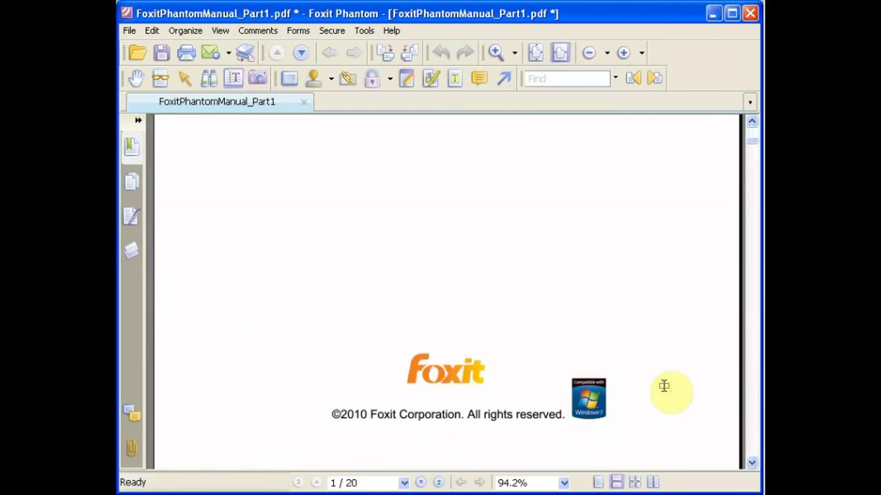
left_click_drag(299, 365, 623, 431)
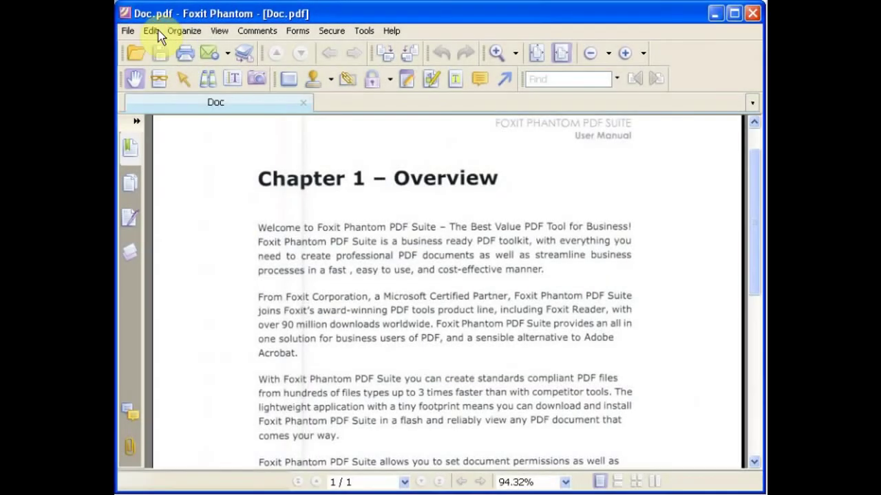
Switch to the TouchUp Objects Tool and try selecting objects on Doc.pdf's page.
left_click(155, 30)
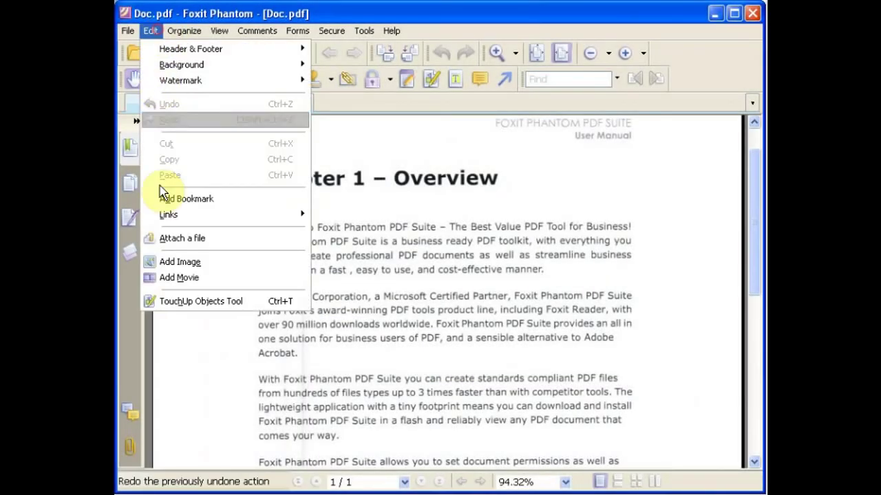
left_click(171, 295)
left_click_drag(238, 186, 718, 336)
Run OCR on Doc.pdf's current page, accepting the default OCR engine.
left_click(364, 31)
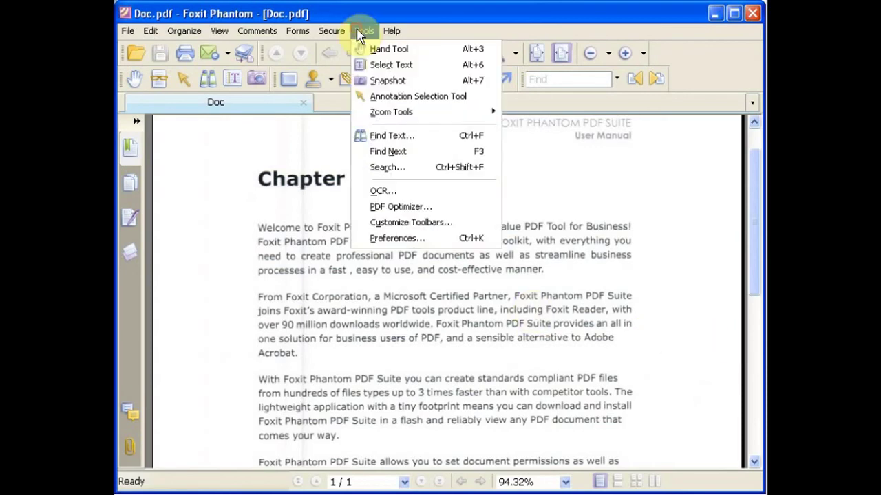
left_click(378, 193)
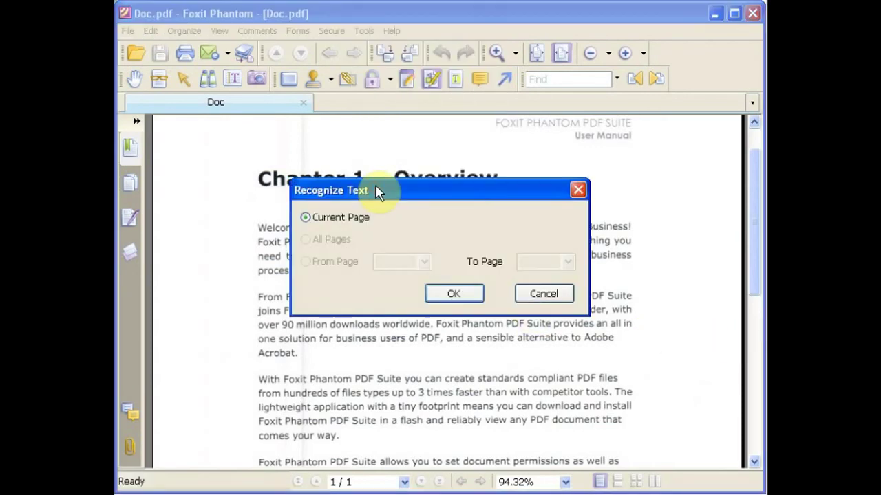
left_click(450, 292)
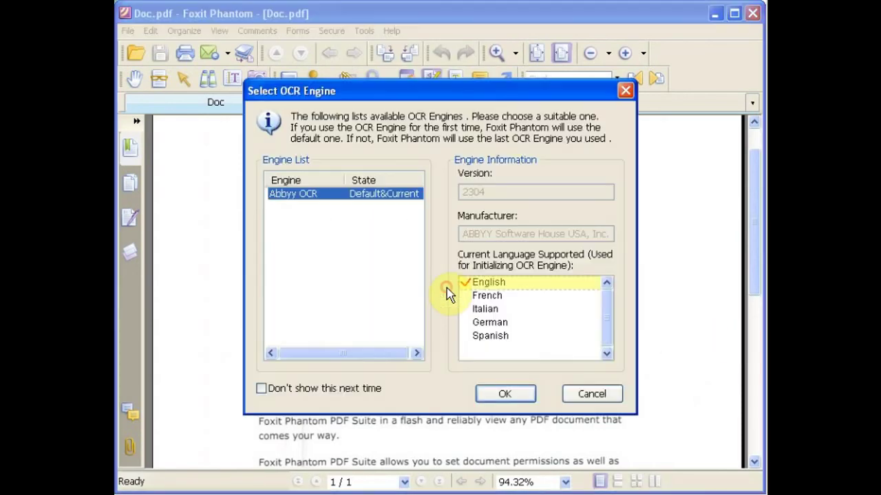
left_click(490, 394)
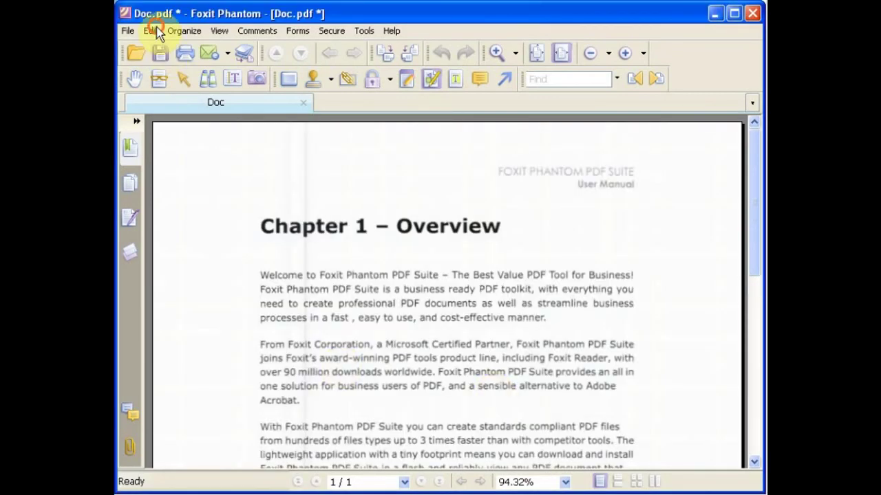
left_click(150, 30)
Delete the whole-page image and select all the recognized text objects.
left_click(163, 301)
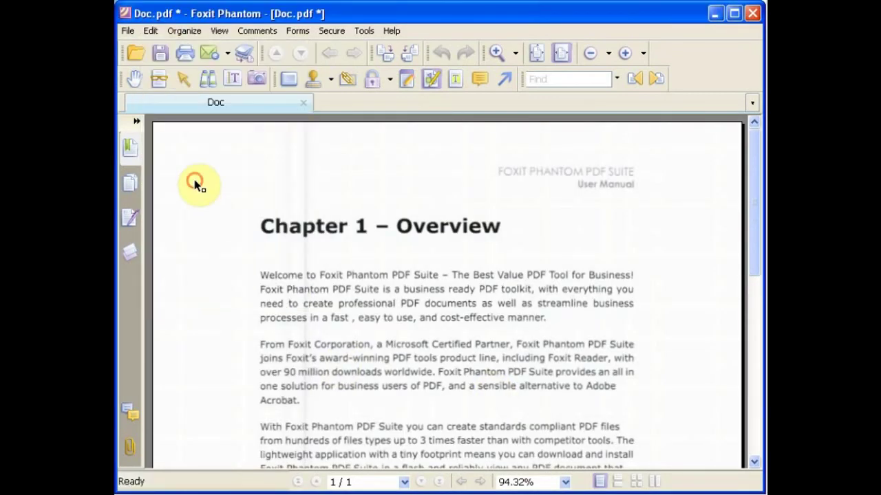
left_click(195, 183)
right_click(195, 183)
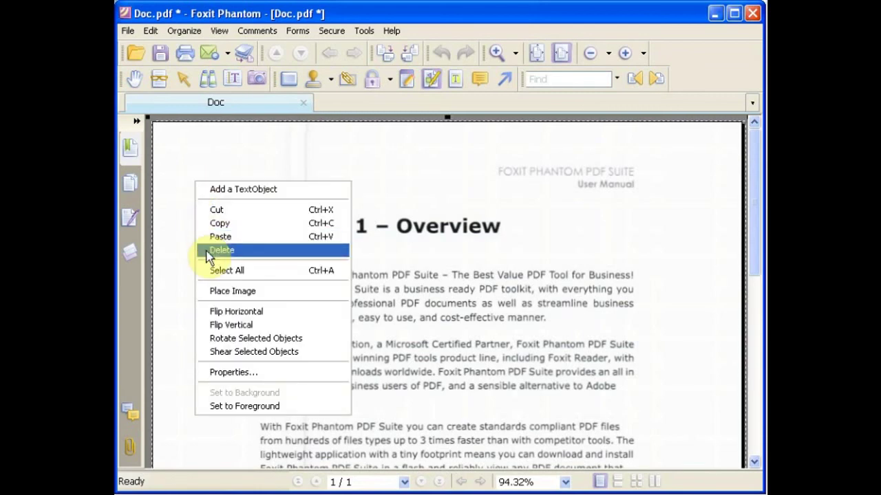
left_click(206, 250)
right_click(197, 223)
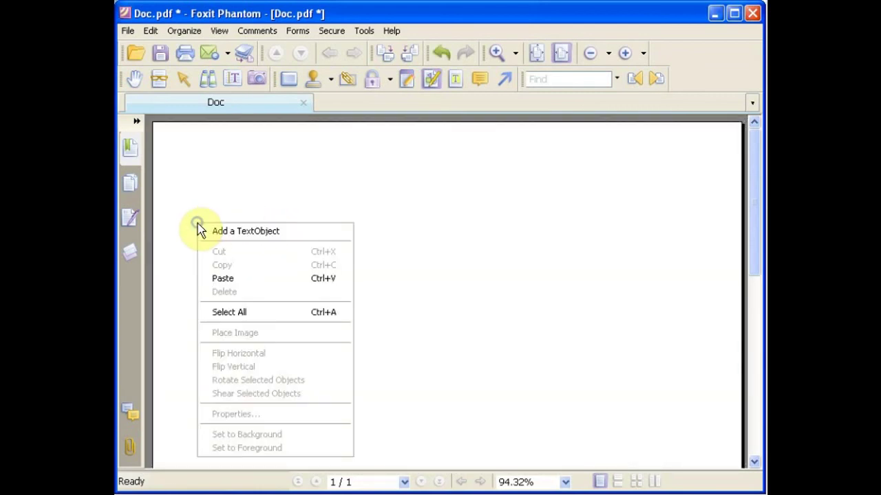
left_click(216, 312)
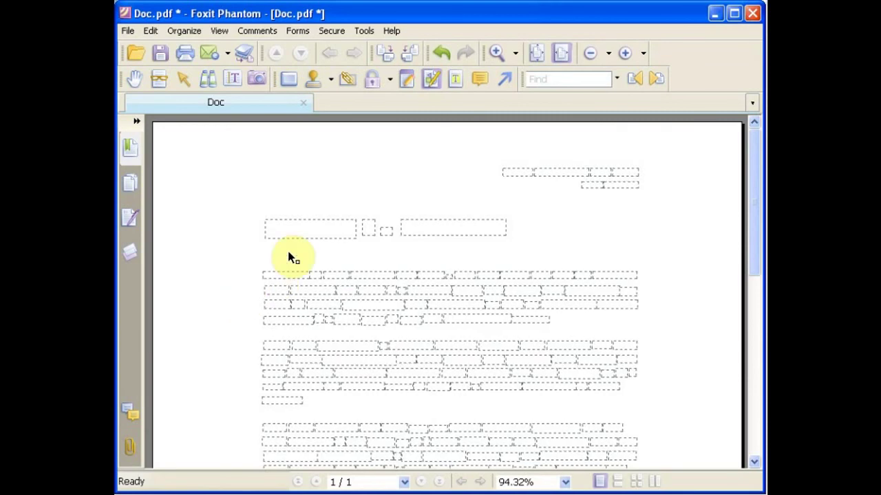
Set the text objects' rendering mode to Fill then Stroke text, then start editing 'Chapter'.
right_click(307, 227)
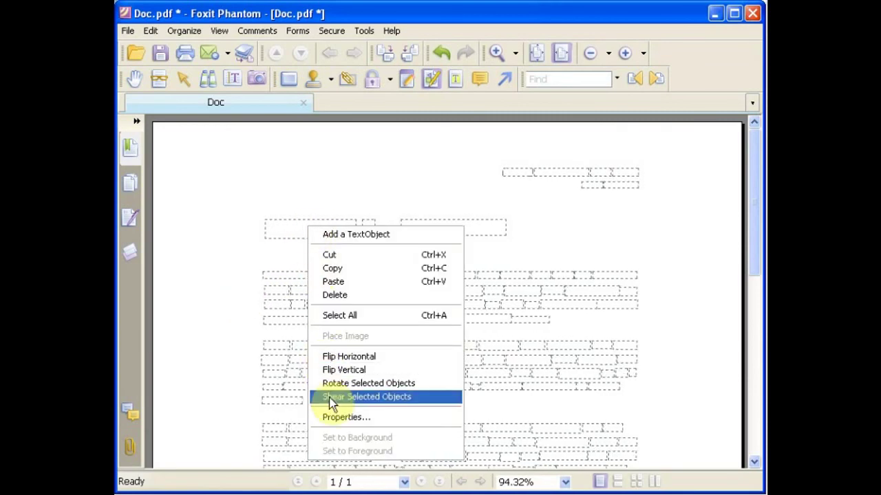
left_click(329, 417)
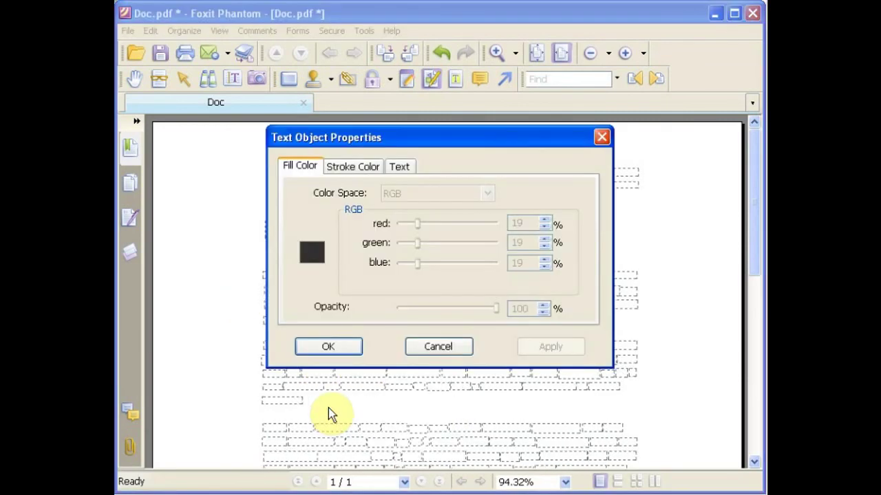
left_click(398, 168)
left_click(398, 265)
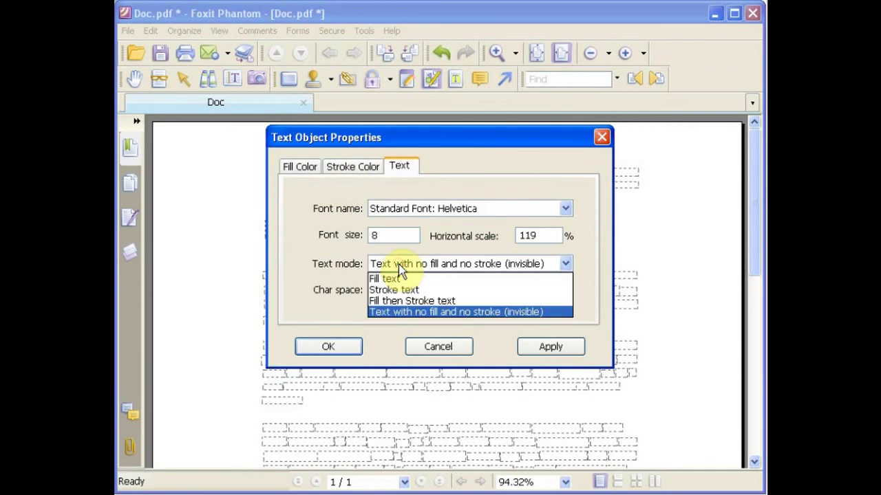
left_click(390, 302)
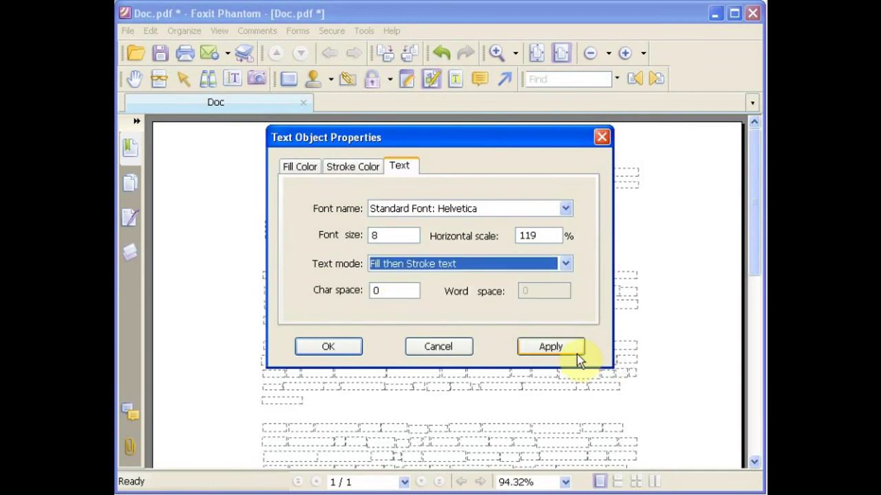
left_click(575, 350)
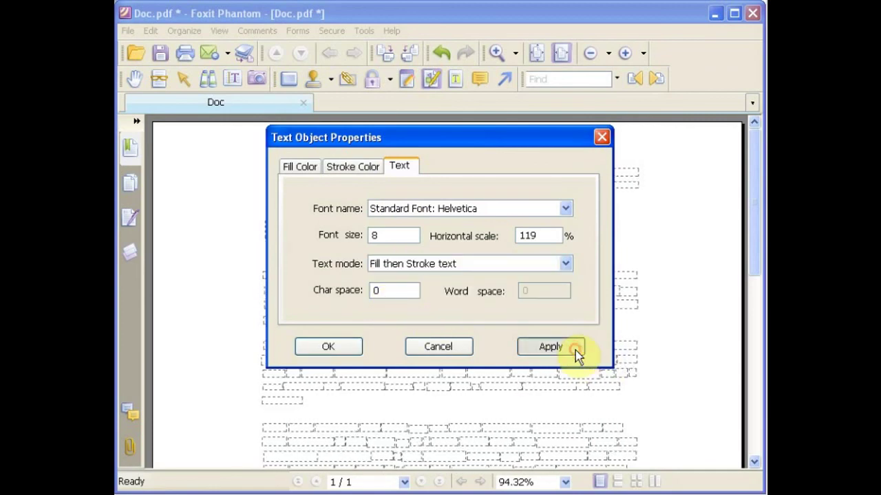
left_click(351, 346)
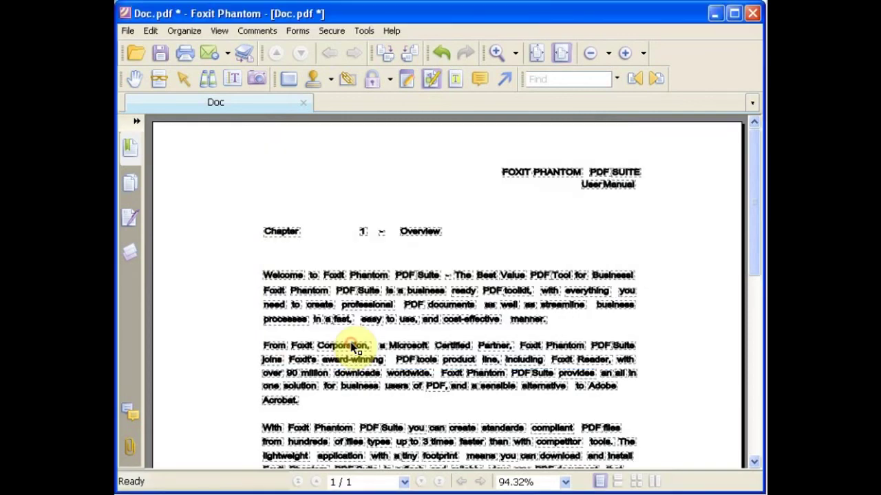
left_click(301, 236)
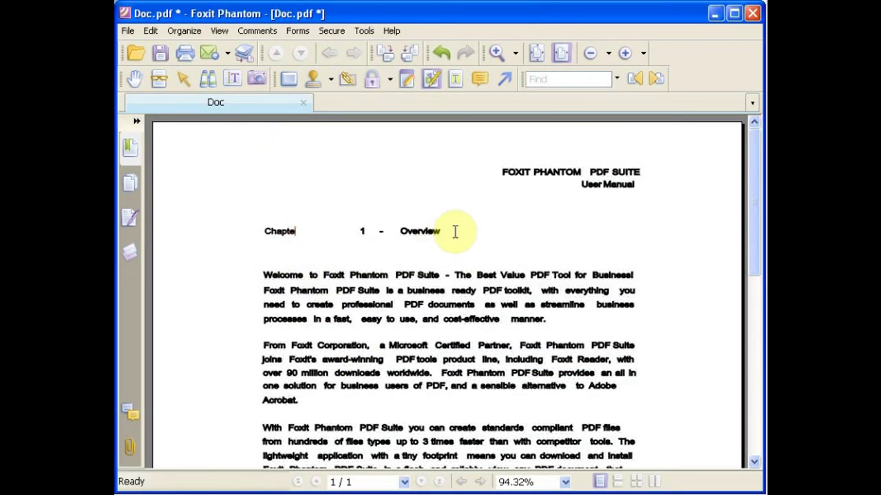